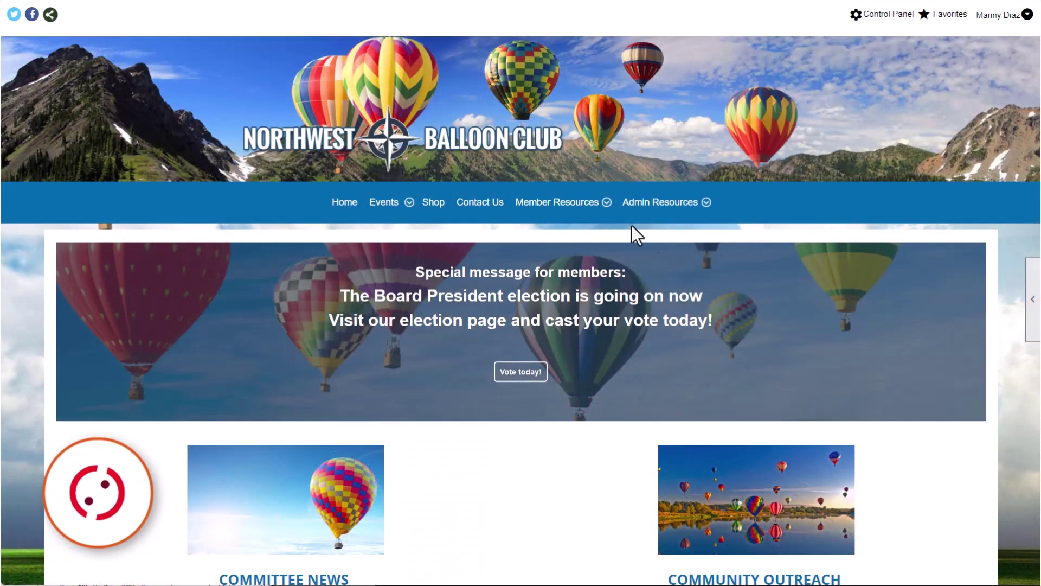
Visit the Documents library and the Storefront Products manager from the Member and Admin Resources menus.
mouse_move(587, 211)
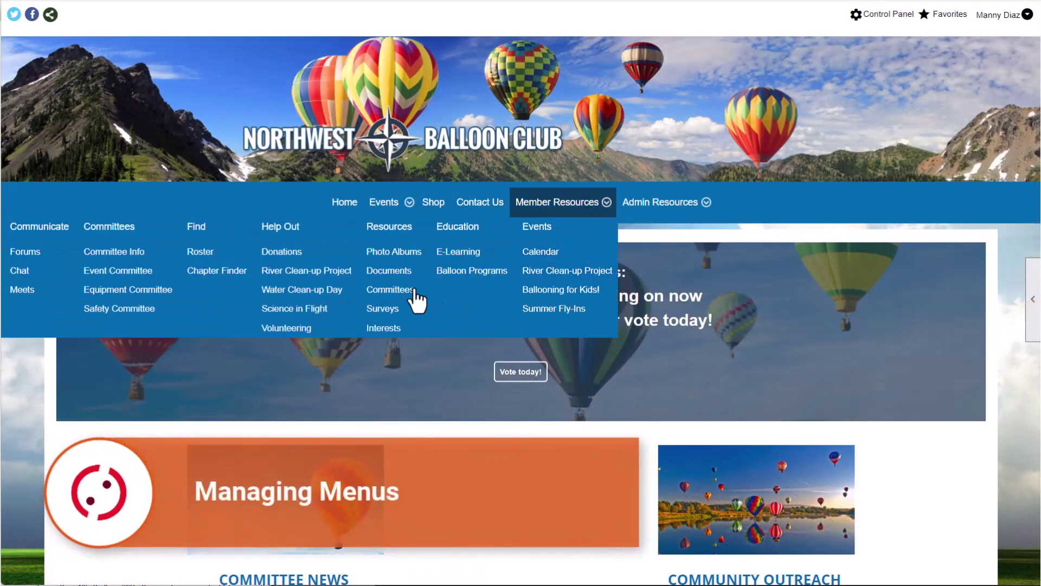
left_click(371, 277)
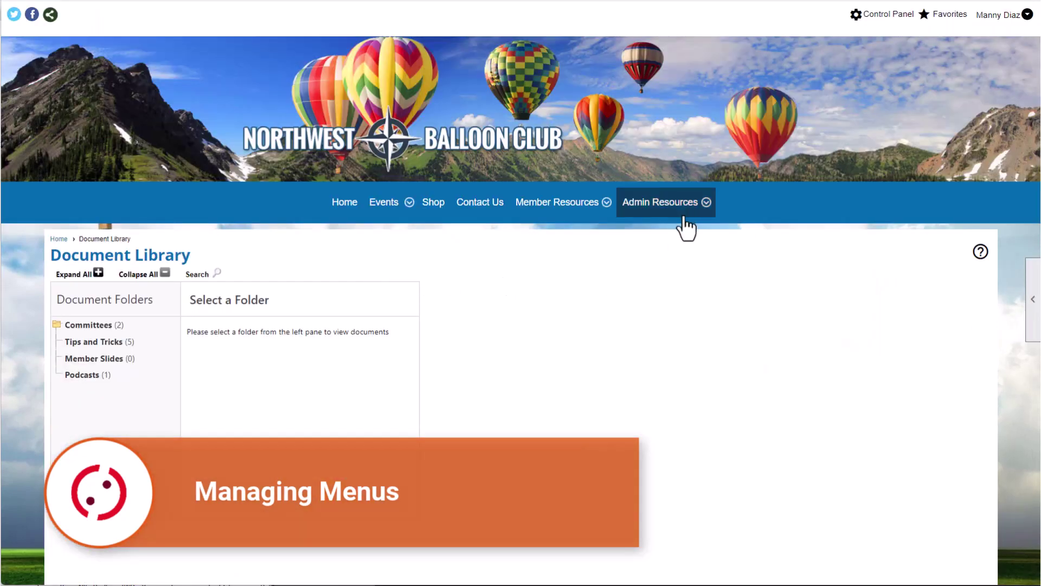
mouse_move(690, 212)
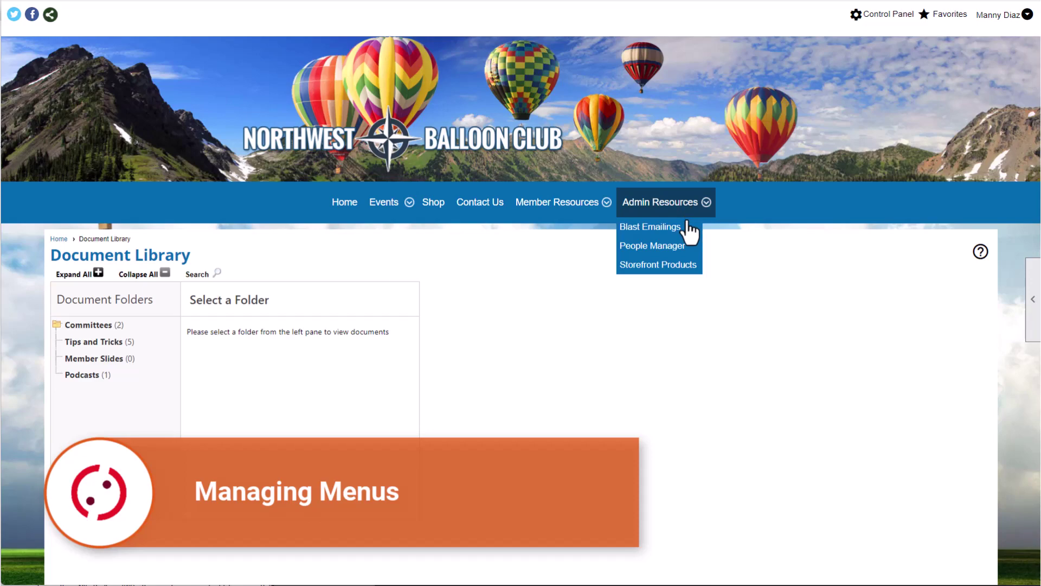
left_click(679, 265)
Switch the preview to the club's mobile app, showing its All Members home screen.
scroll(475, 441, "down", 2)
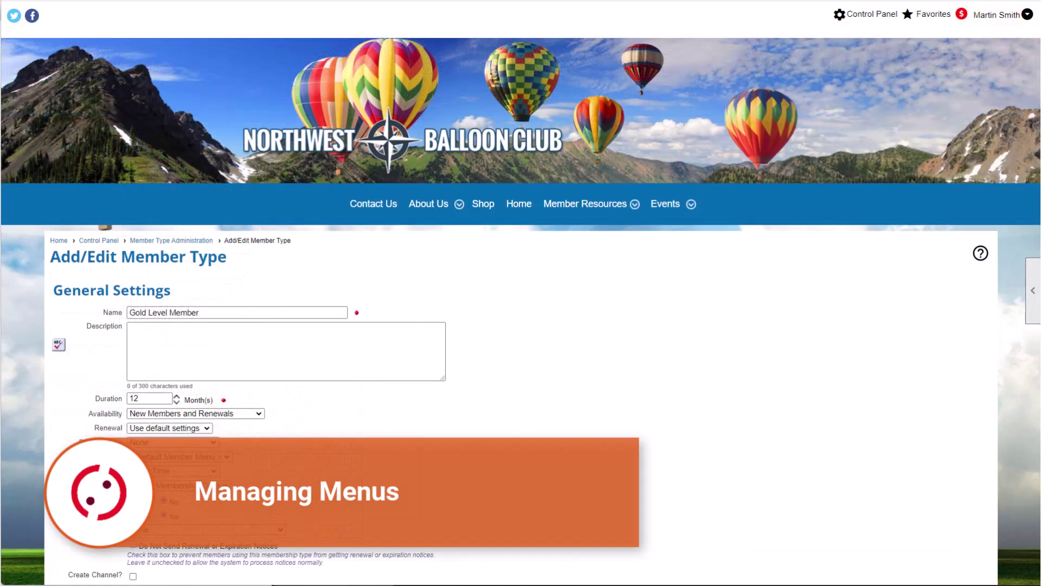
scroll(520, 292, "down", 3)
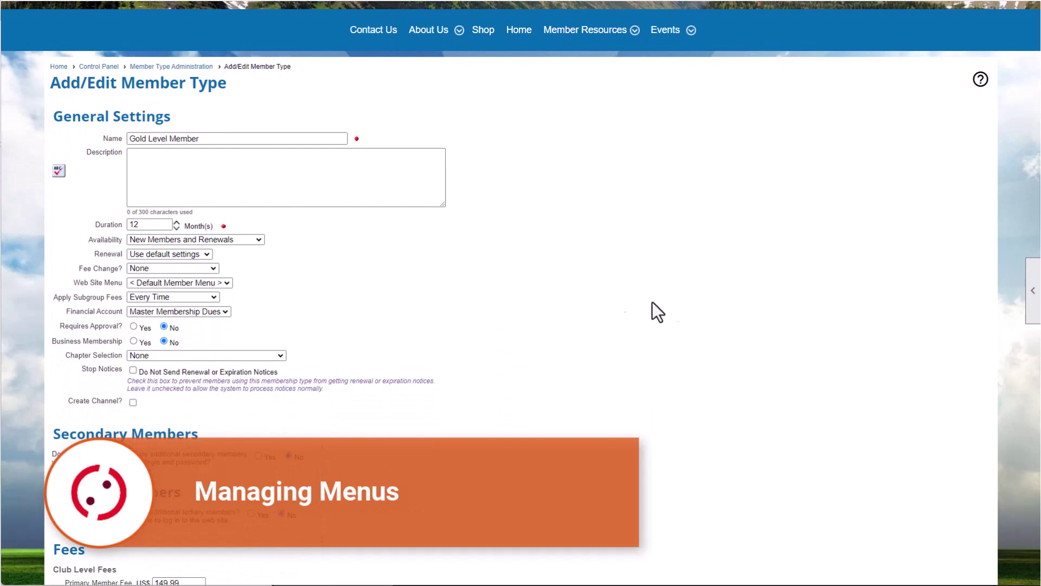
left_click(230, 282)
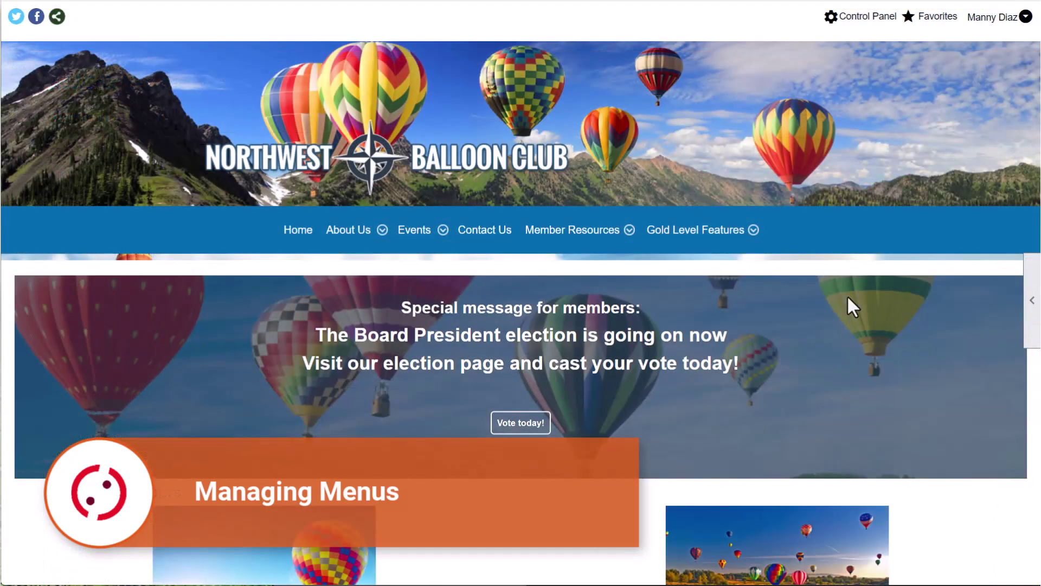
mouse_move(749, 238)
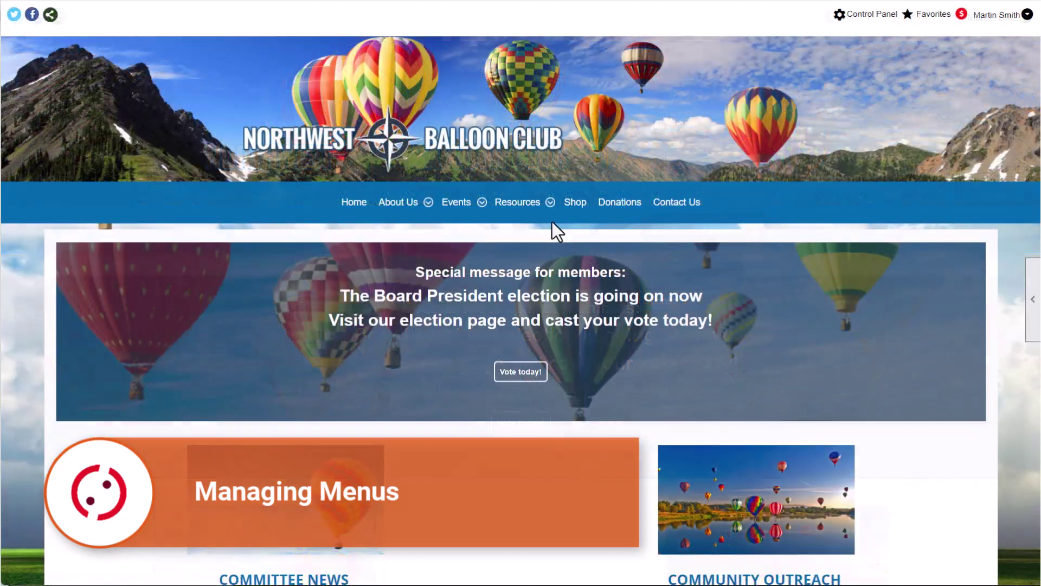
mouse_move(547, 217)
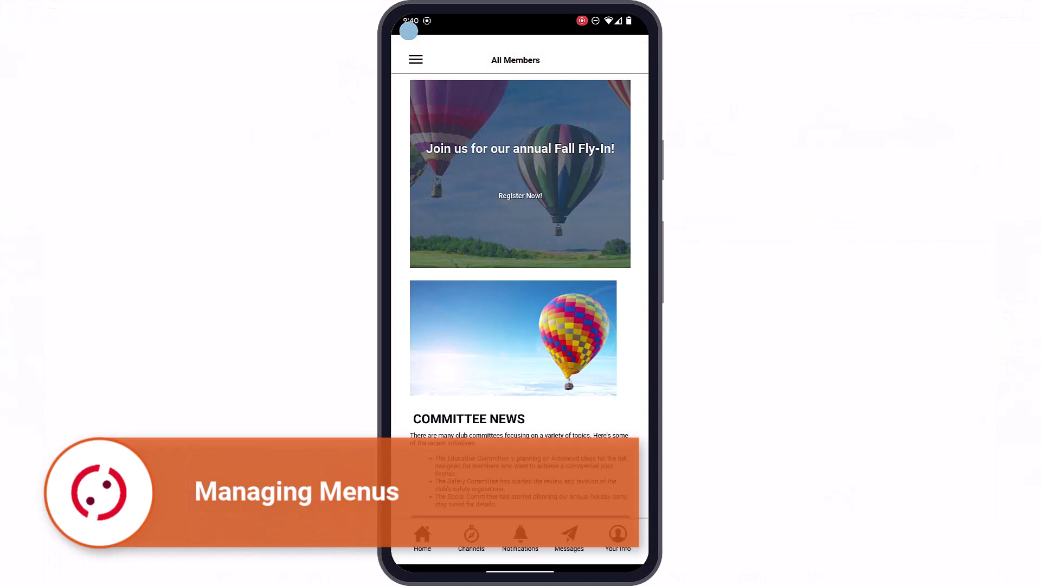
Open the mobile app's navigation drawer to preview its menu.
left_click(416, 60)
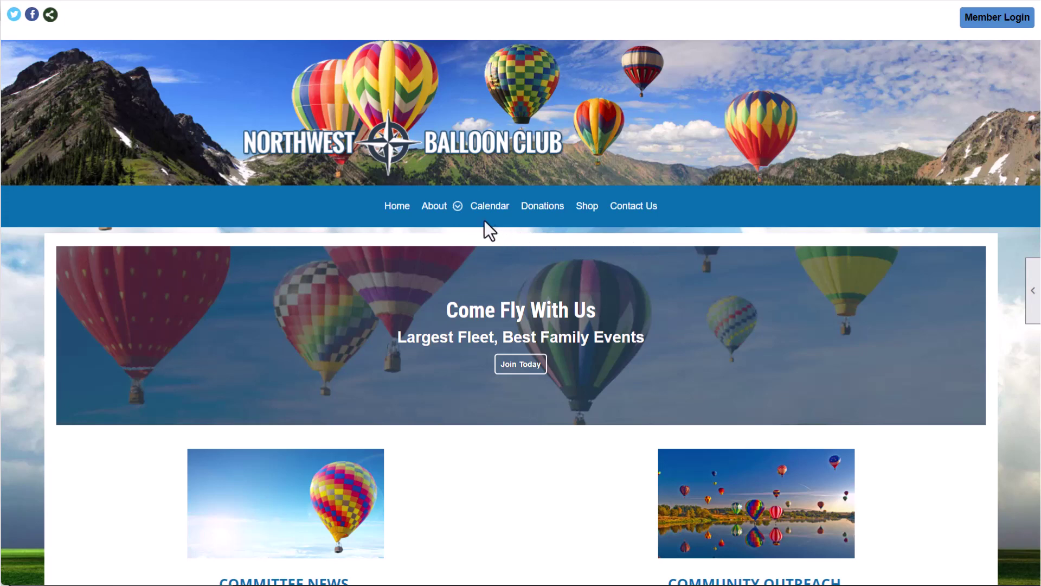
Preview the items under the public site's About menu.
mouse_move(458, 212)
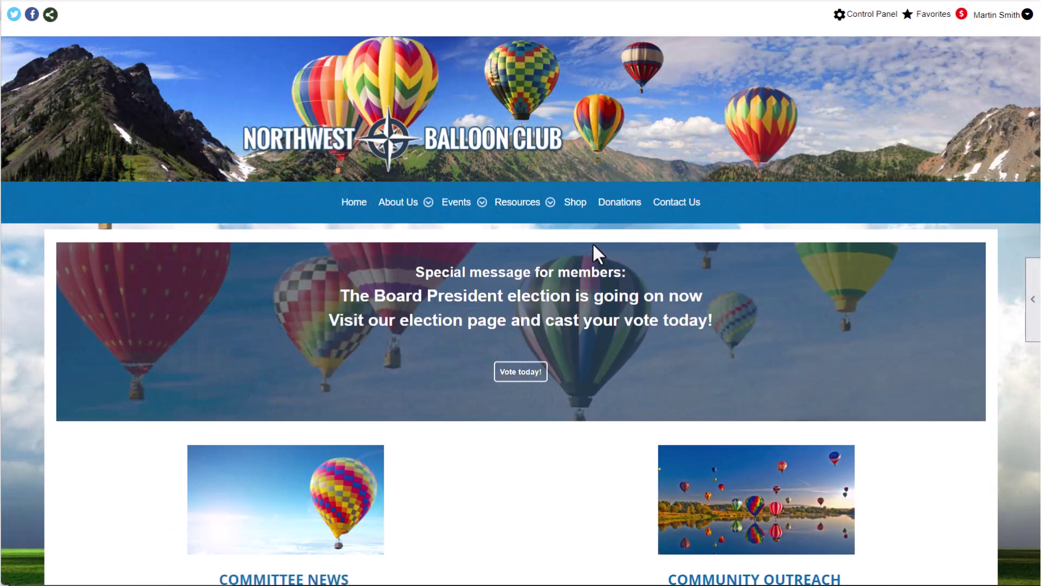
Open the mobile app's navigation drawer and close it again.
mouse_move(545, 211)
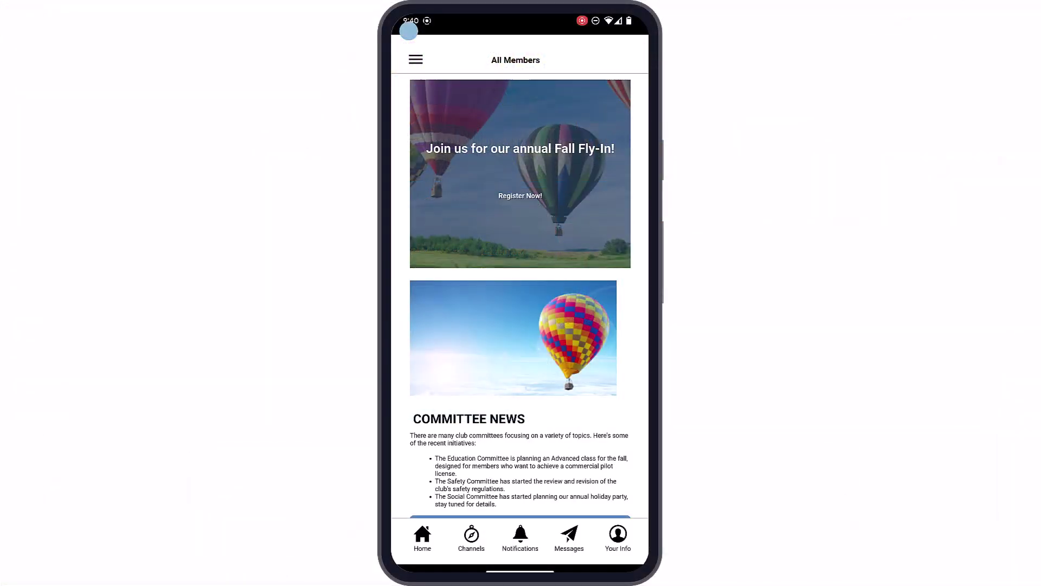
left_click(416, 59)
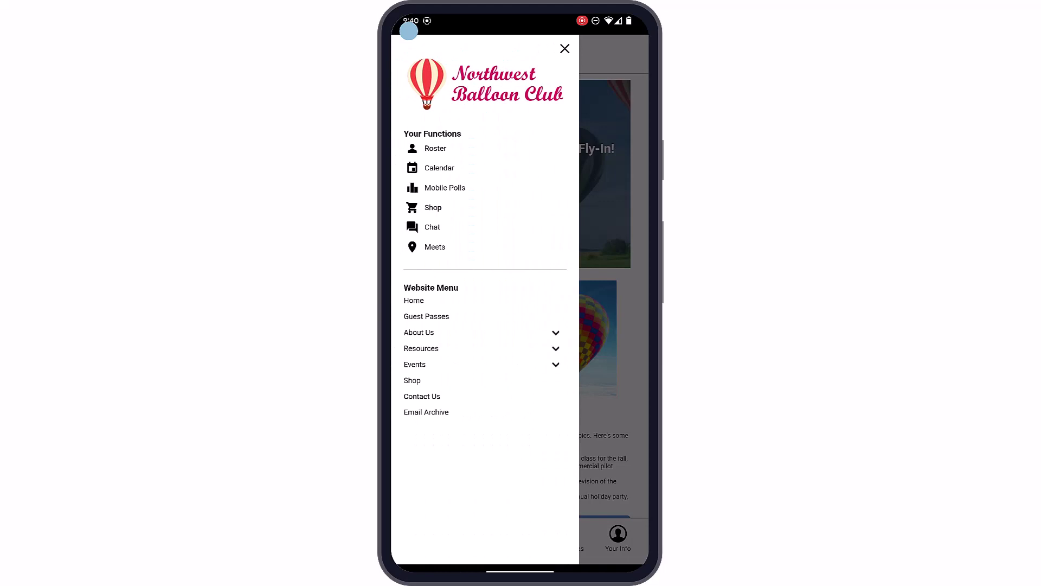
left_click(565, 48)
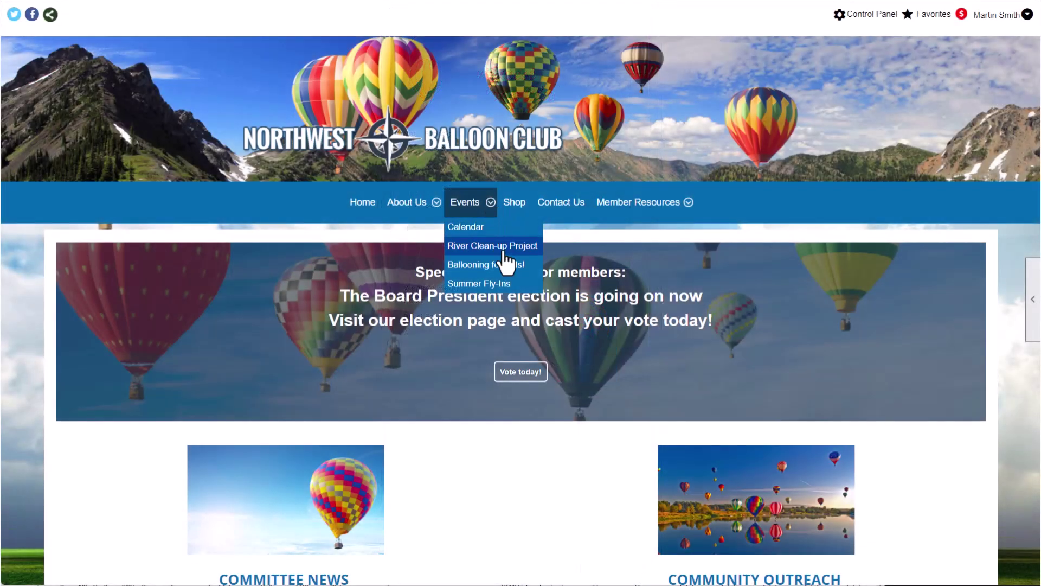
Open the Summer Fly-Ins page and then its 2023 Summer Fly-In page.
left_click(515, 295)
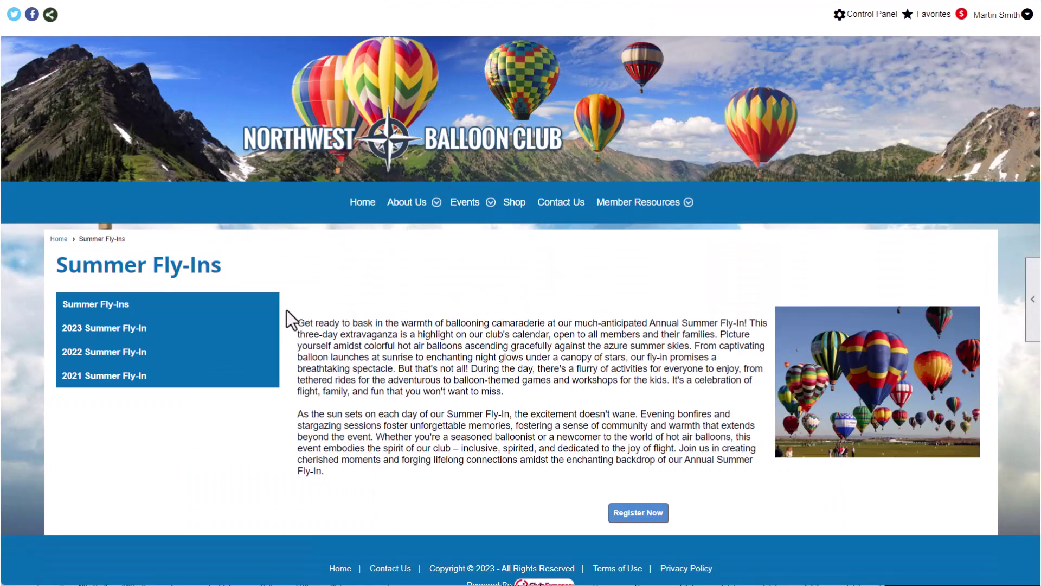
left_click(236, 333)
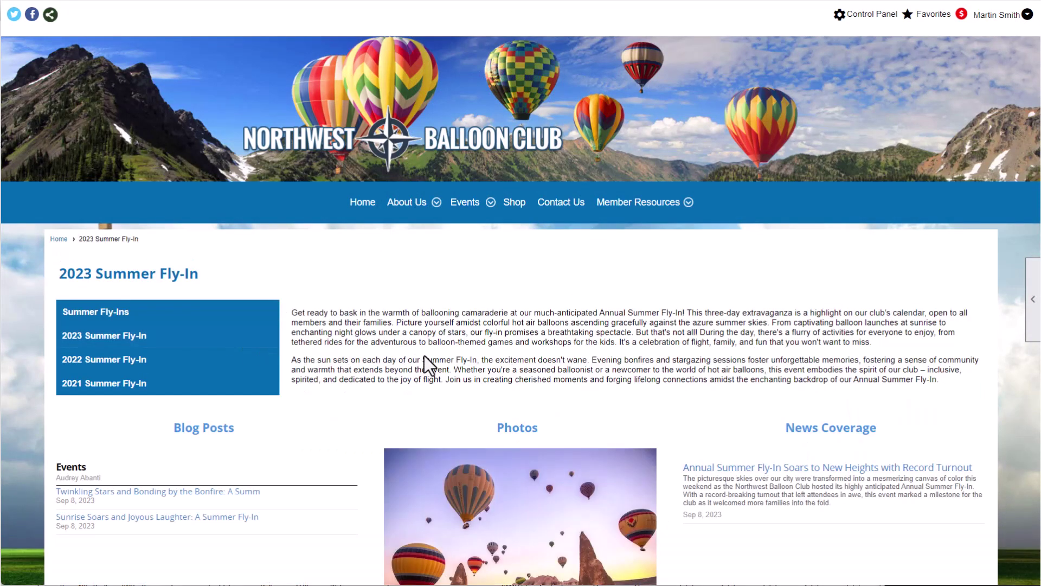
scroll(424, 356, "down", 1)
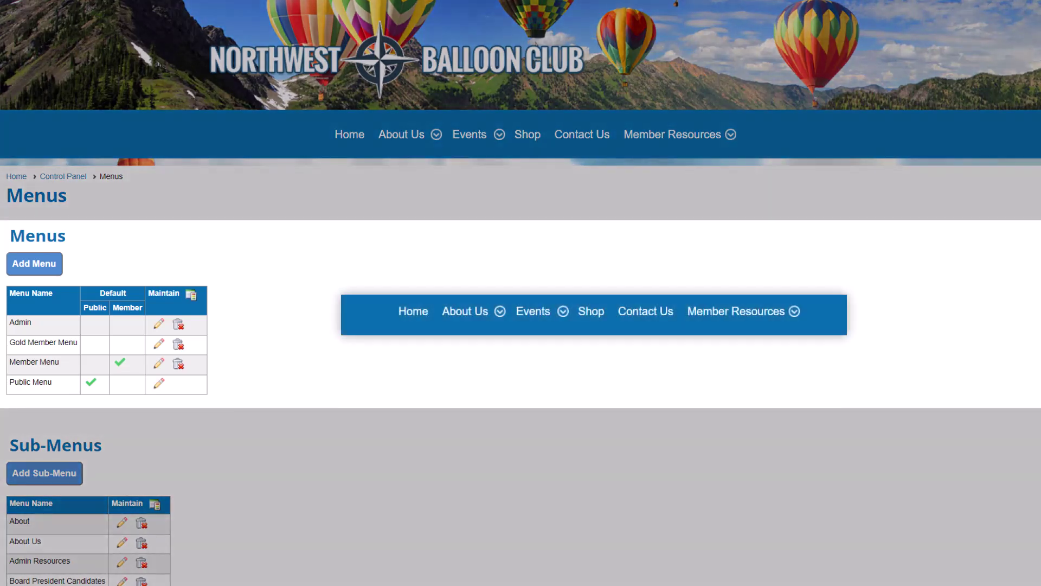
scroll(520, 293, "down", 7)
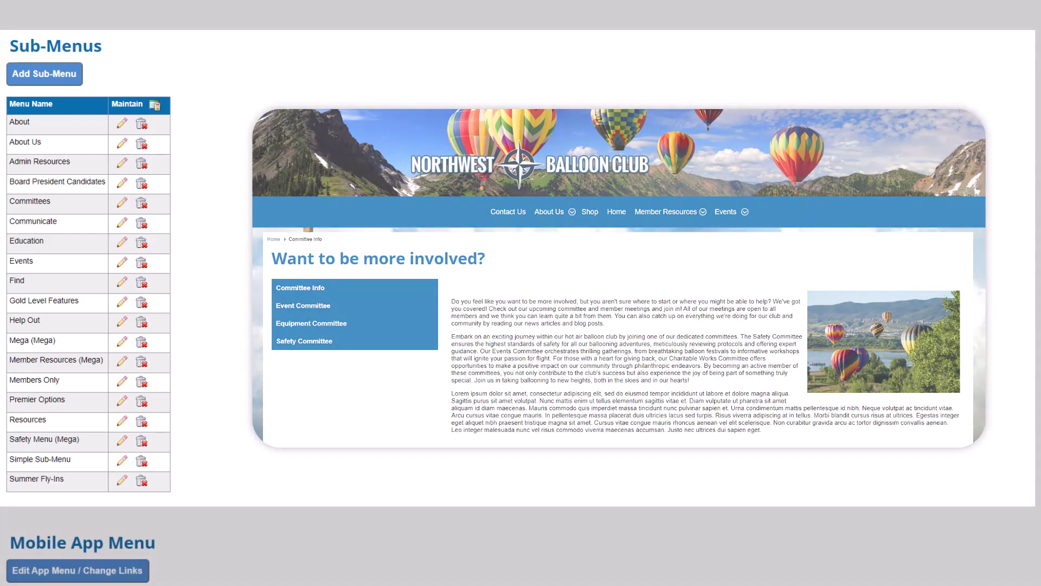
scroll(521, 292, "down", 9)
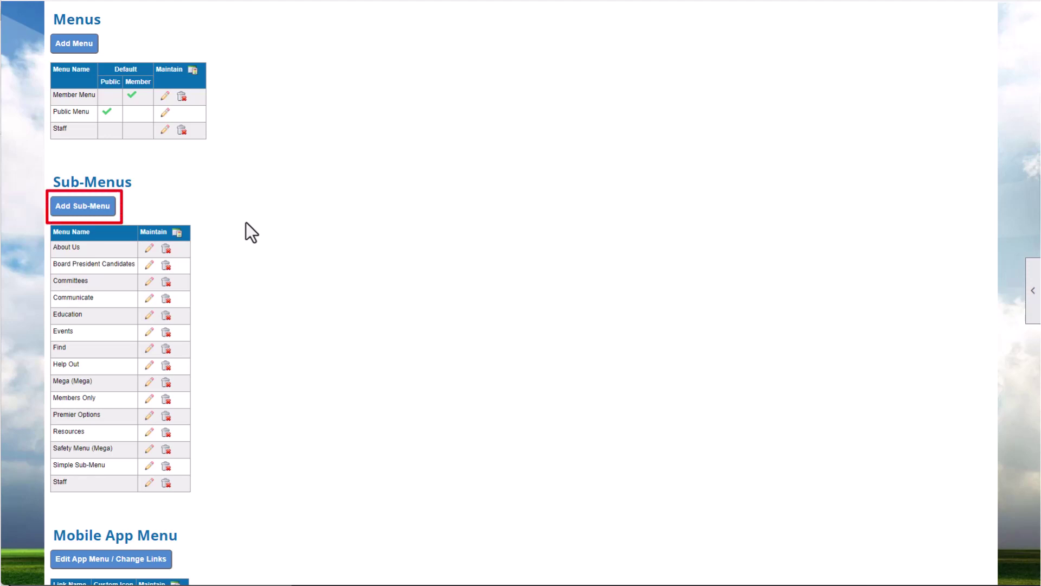
Build a sub-menu named About holding About Us, Benefits and New Member Signup, and save it.
left_click(113, 206)
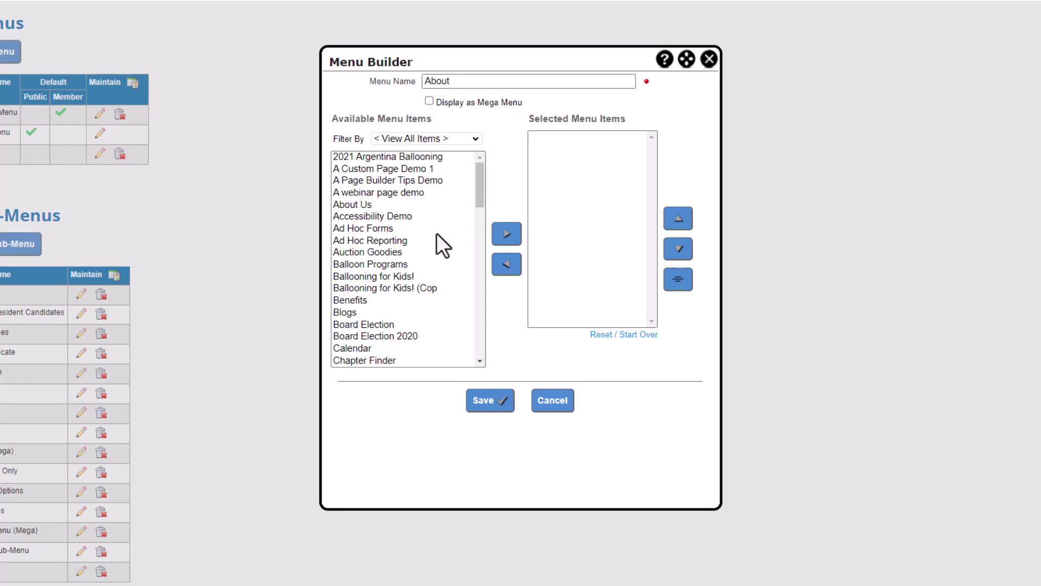
double_click(357, 204)
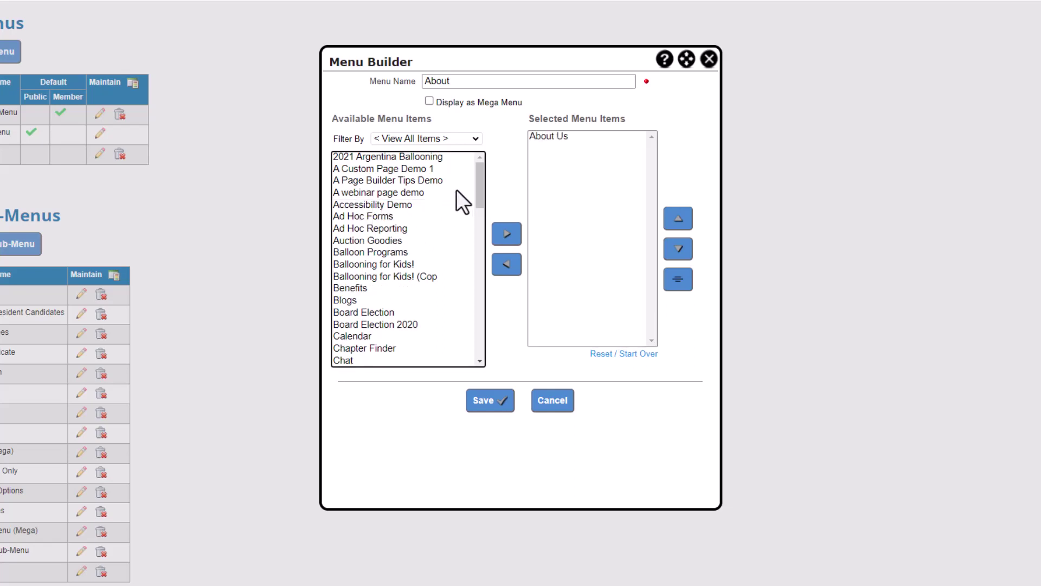
left_click(410, 289)
left_click(506, 236)
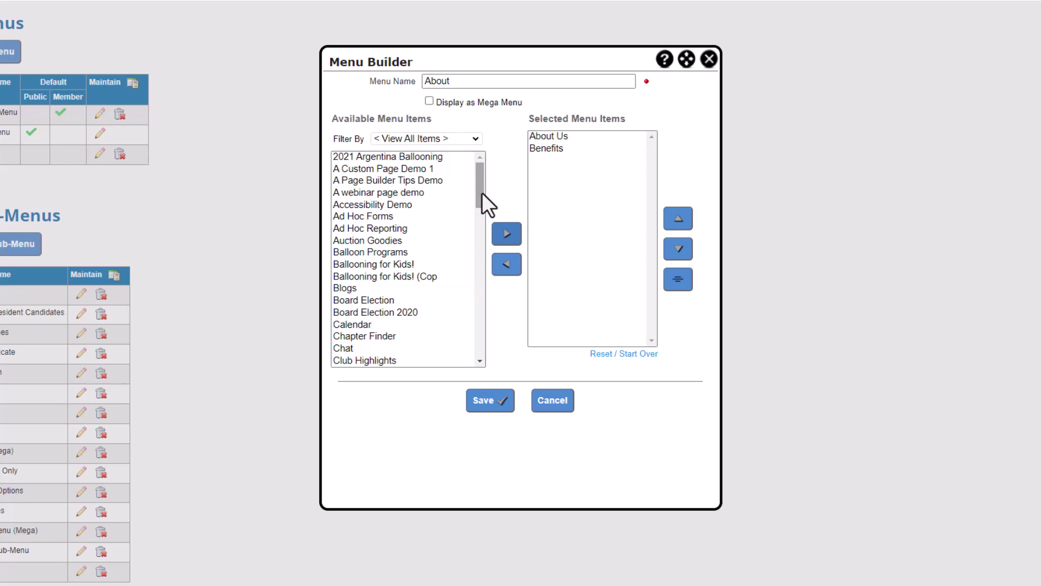
left_click_drag(480, 193, 478, 284)
double_click(426, 265)
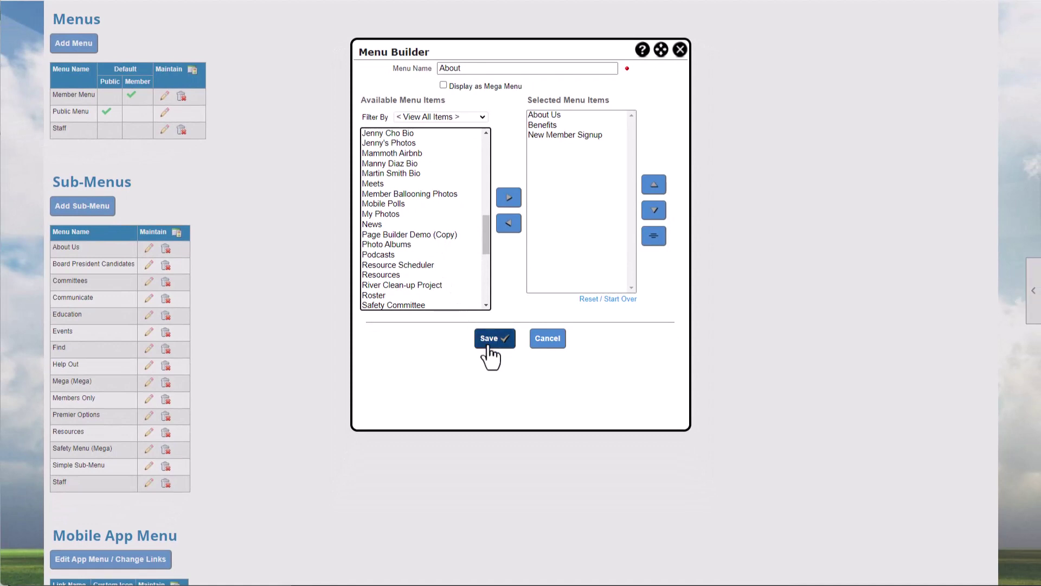
left_click(489, 339)
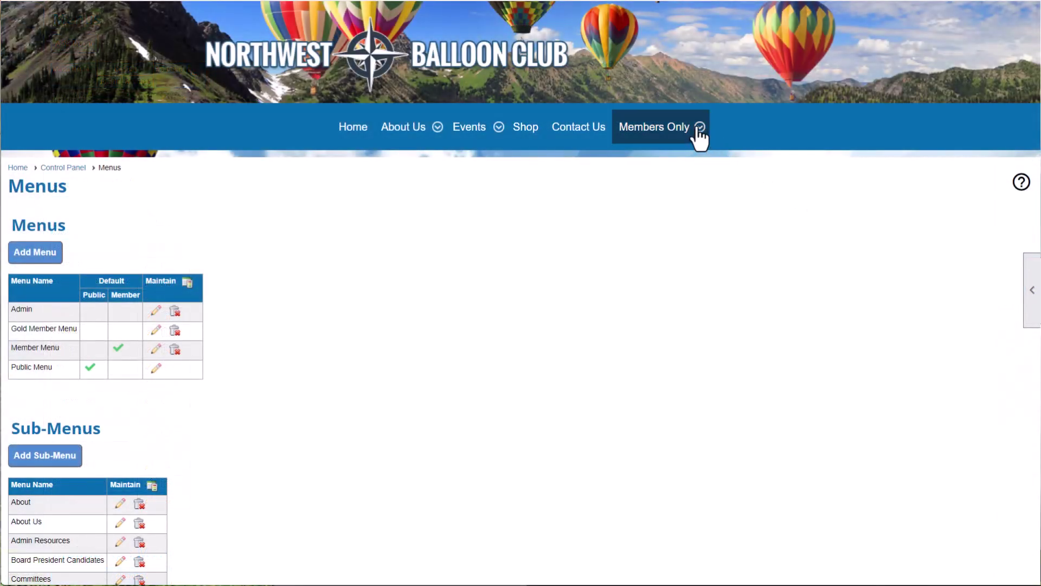
Check the Members Only dropdown's links, then start a blank new sub-menu.
left_click(698, 129)
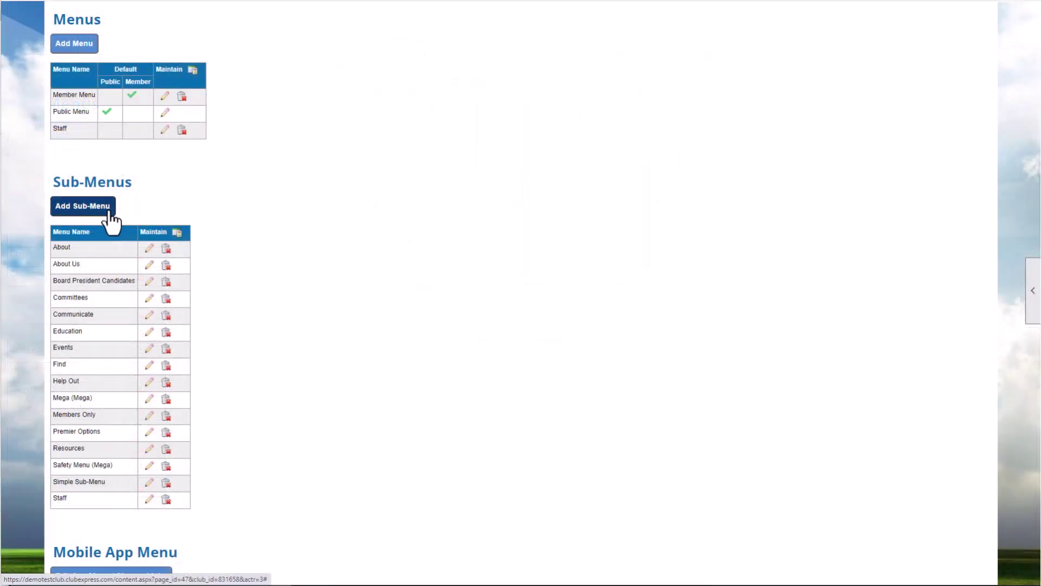
left_click(109, 213)
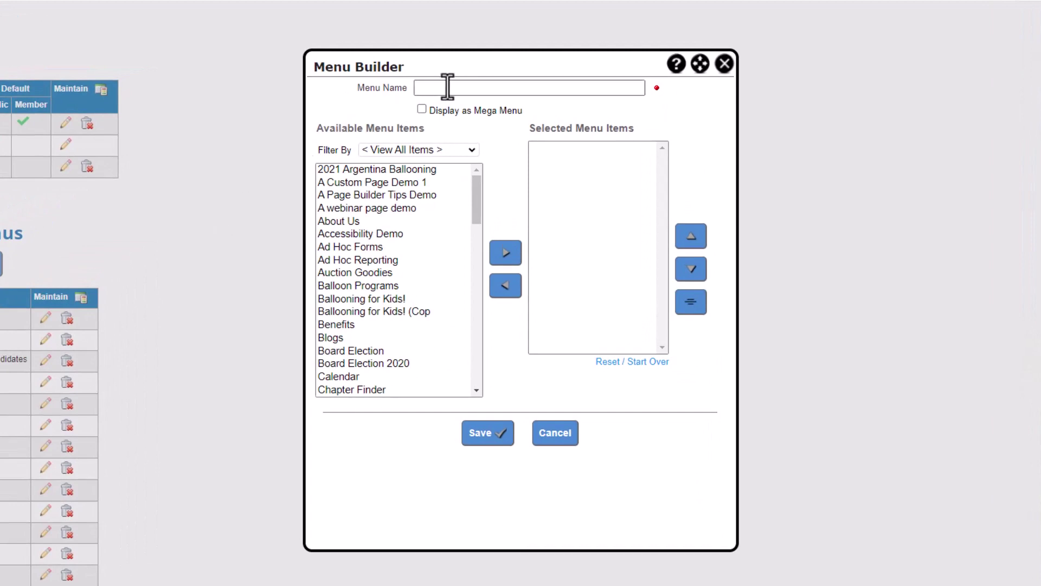
Save a 'Member Resources' mega menu with Communicate, Committees, Find, Help Out, Resources and Education.
type("Member Resources")
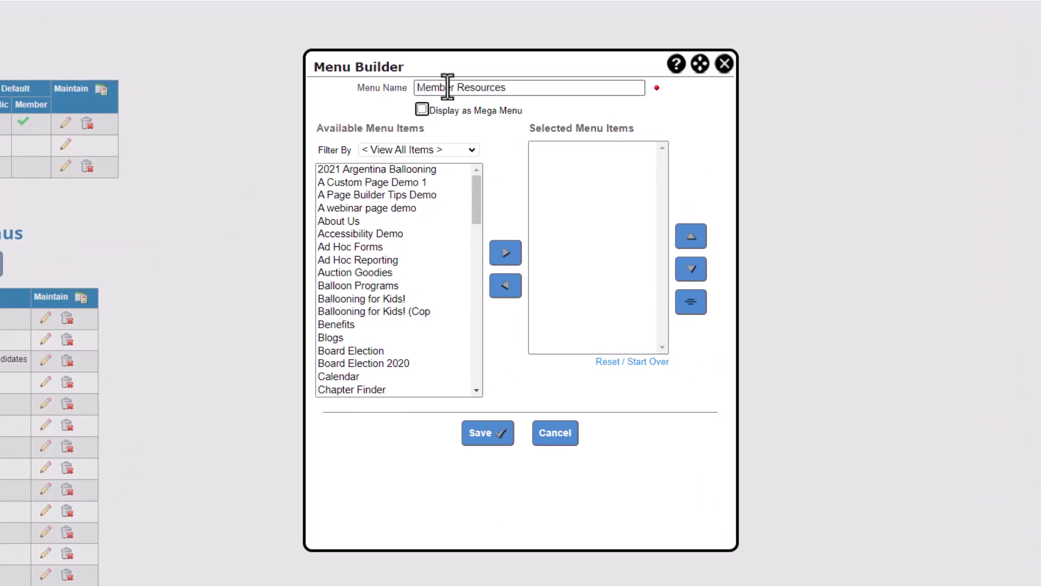
left_click(422, 109)
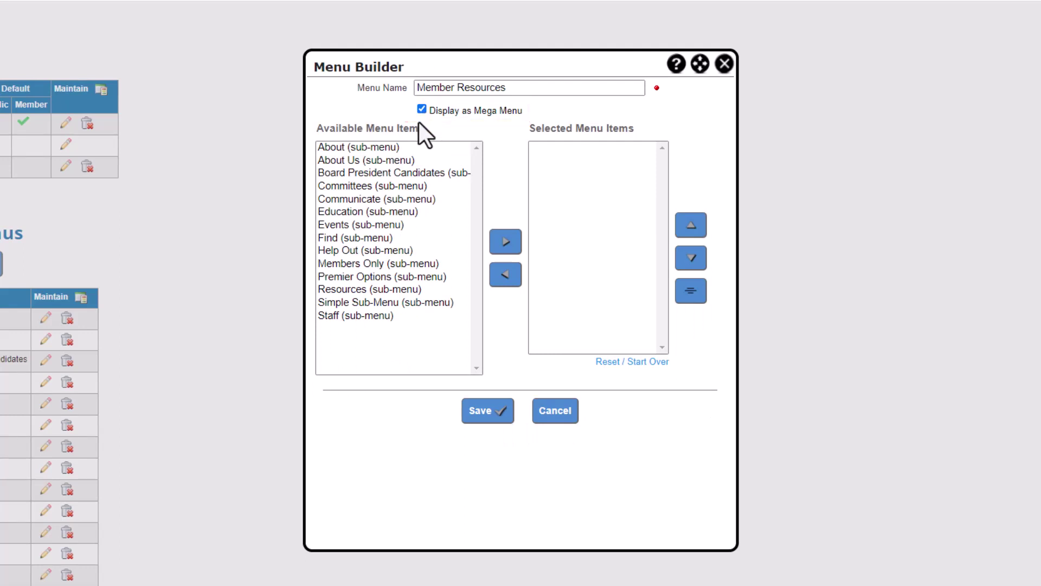
double_click(396, 201)
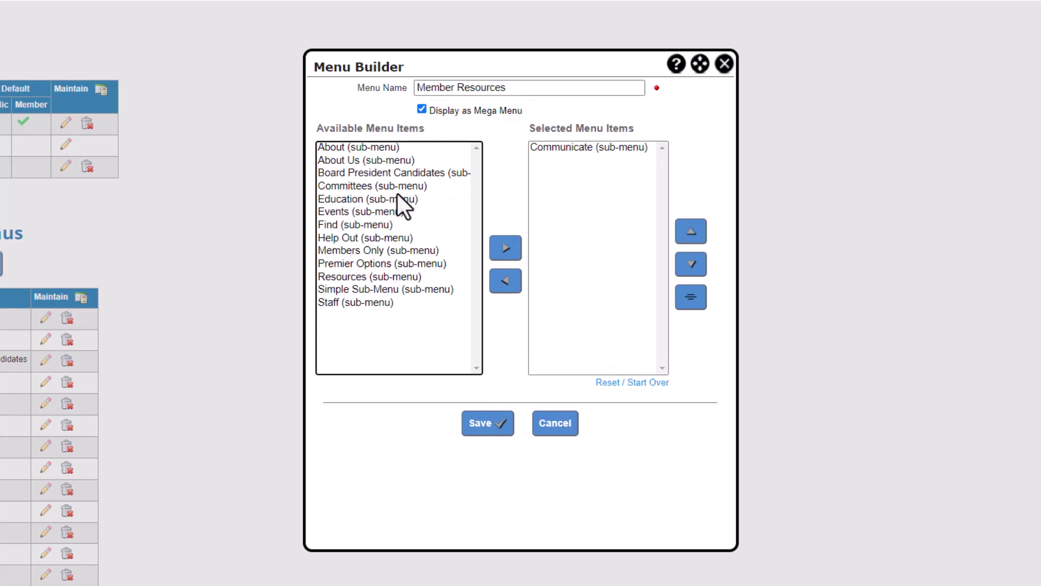
double_click(398, 190)
double_click(387, 211)
double_click(386, 211)
double_click(375, 237)
double_click(369, 185)
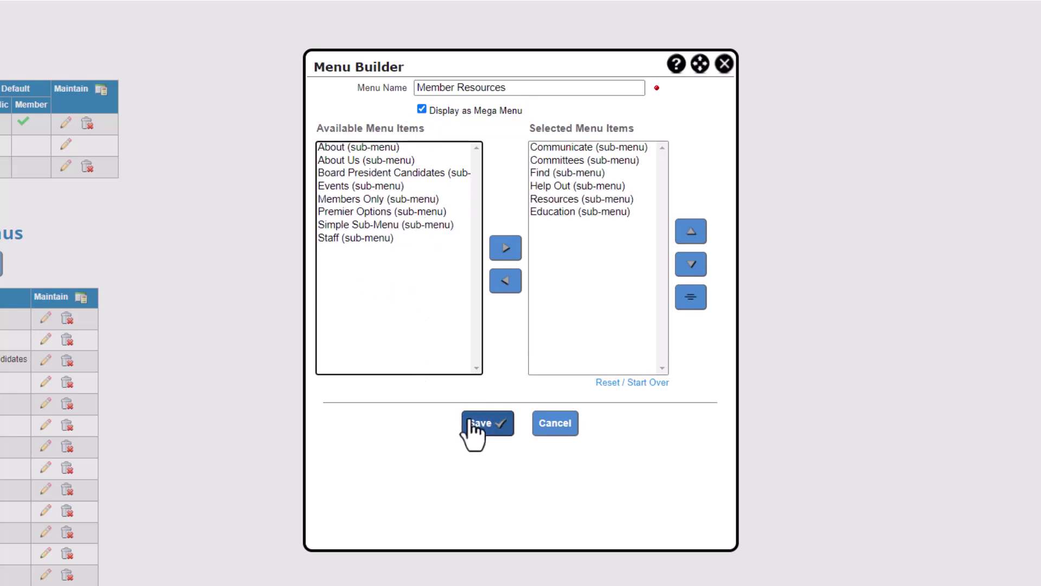
left_click(476, 424)
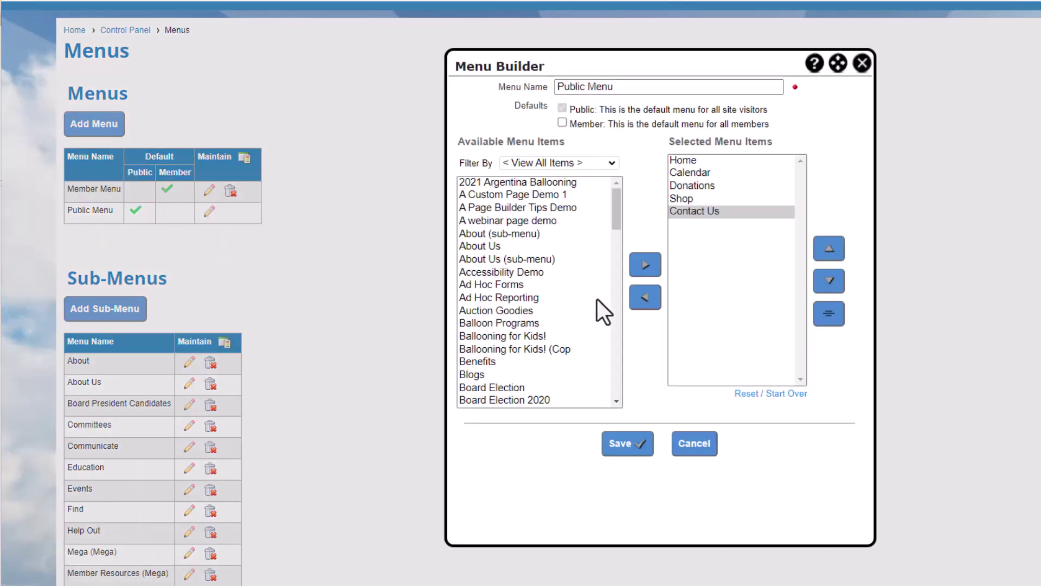
Add the About sub-menu to the Public Menu, move it up three places below Home, and save.
left_click(595, 167)
left_click(579, 257)
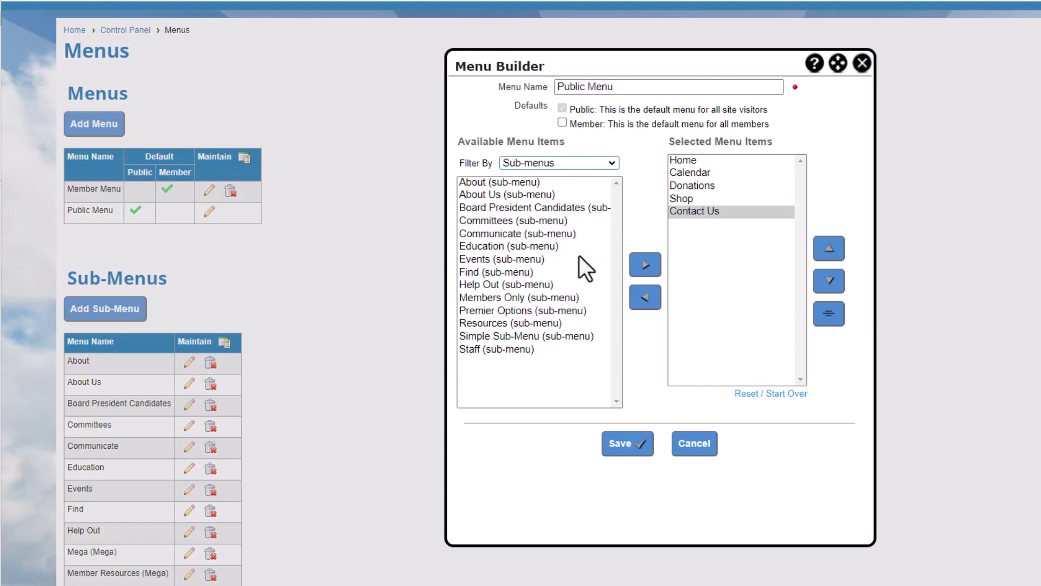
double_click(539, 186)
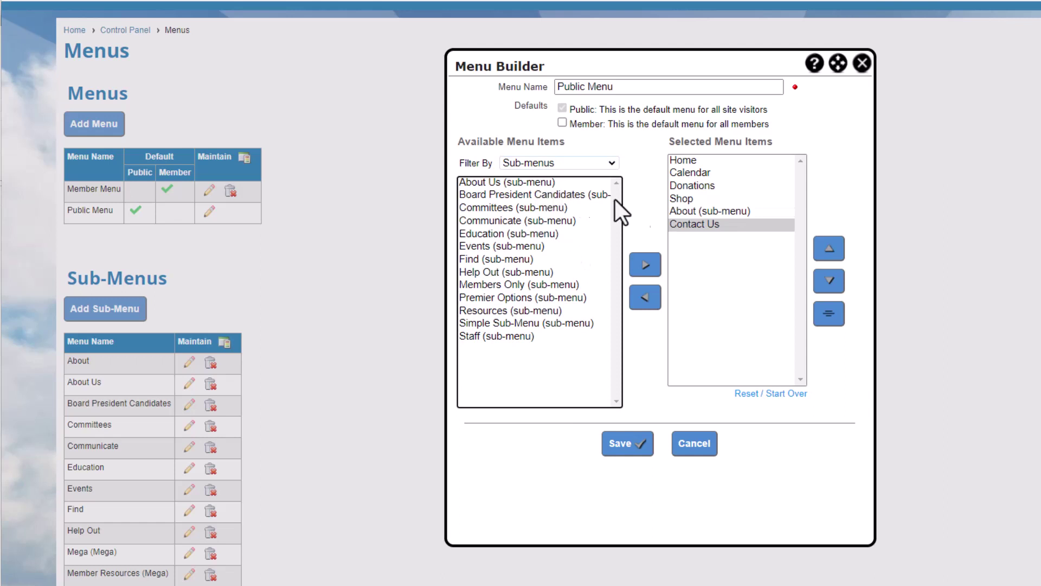
left_click(736, 213)
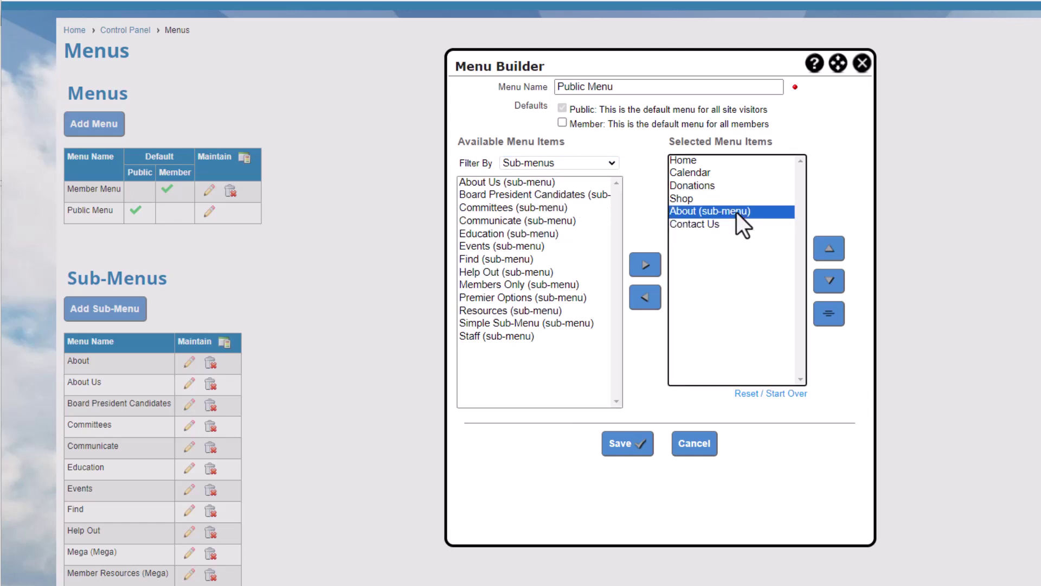
left_click(828, 250)
left_click(829, 249)
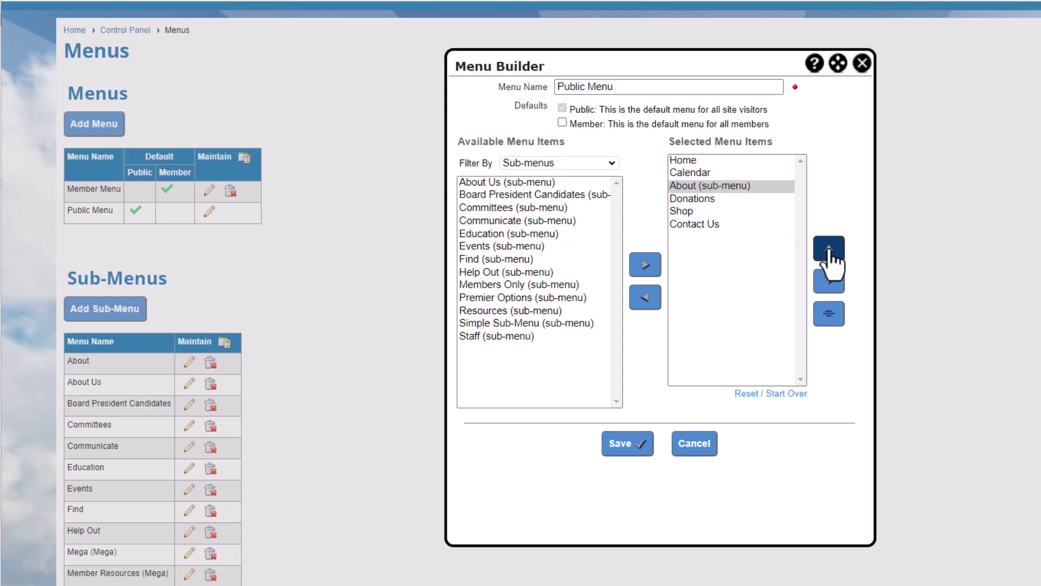
left_click(829, 249)
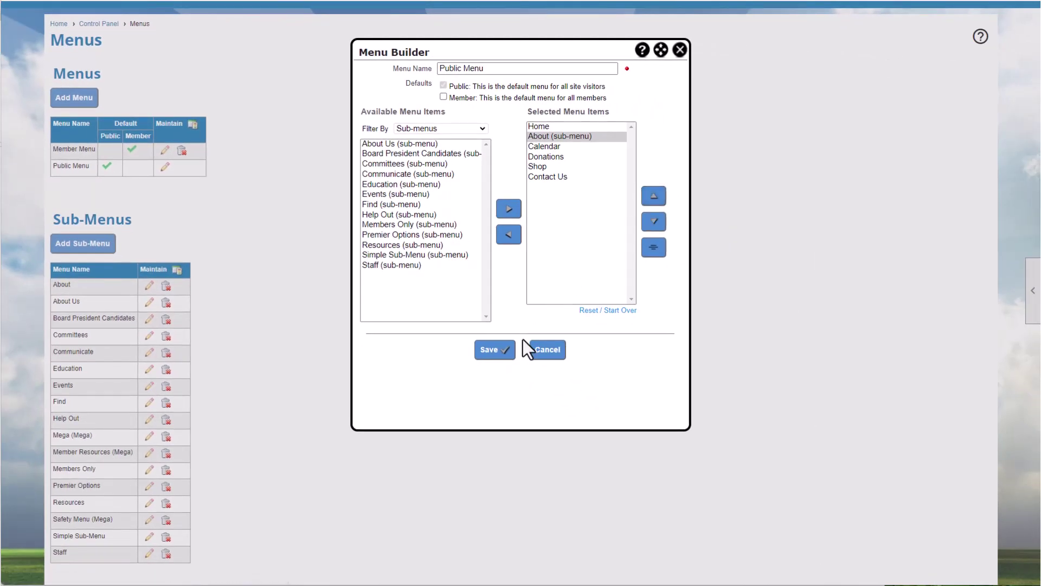
left_click(491, 351)
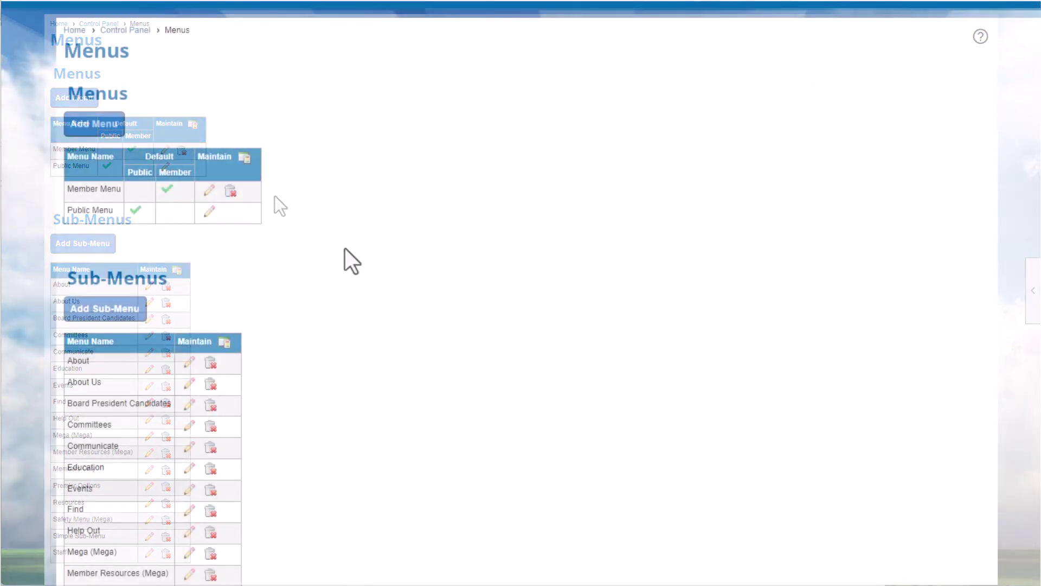
Add the Member Resources mega menu to the Member Menu, move it below Contact Us, and save.
left_click(210, 191)
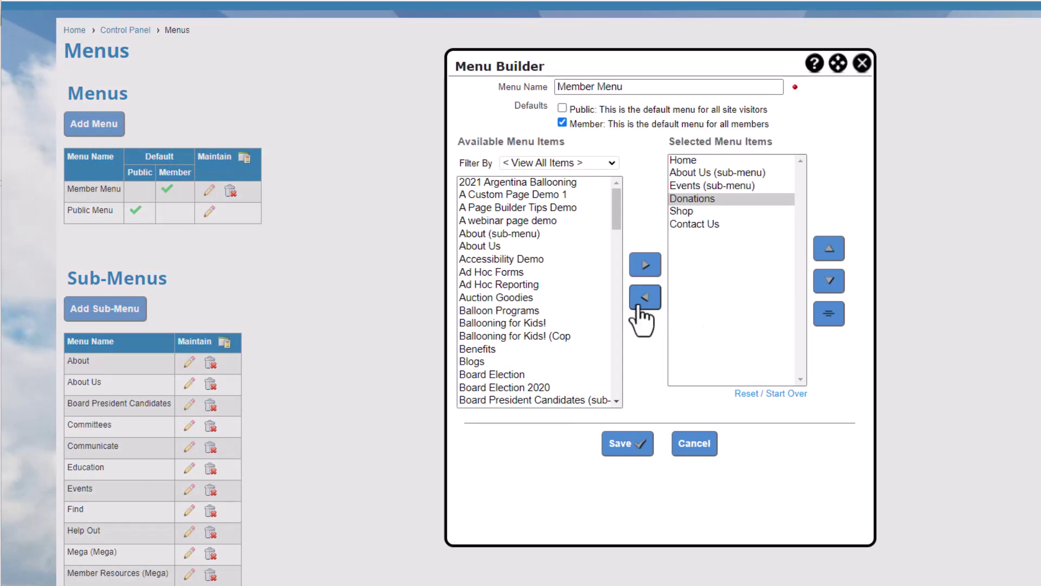
left_click(606, 164)
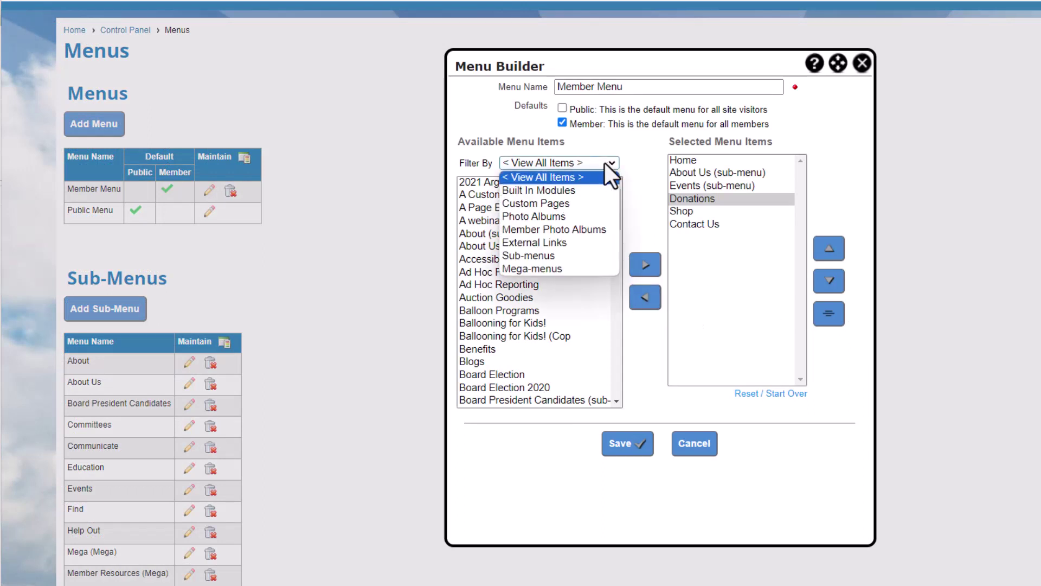
left_click(568, 268)
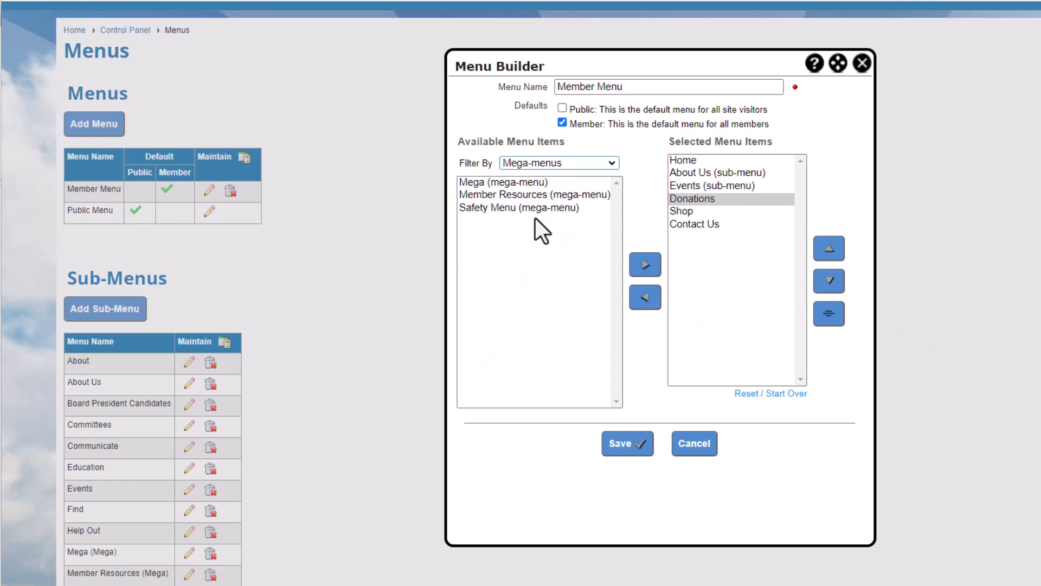
double_click(532, 194)
left_click(736, 201)
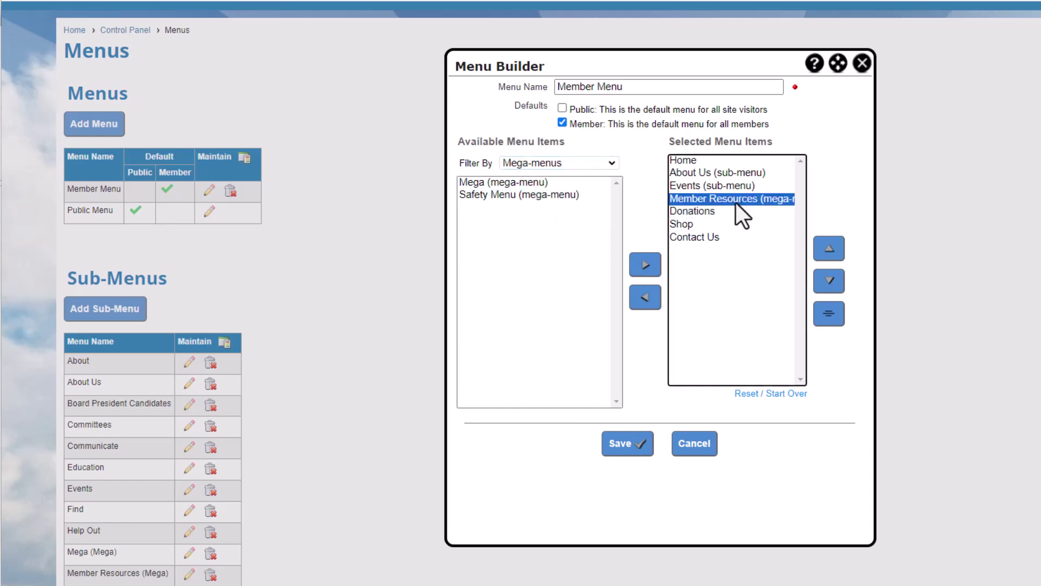
left_click(829, 280)
left_click(829, 281)
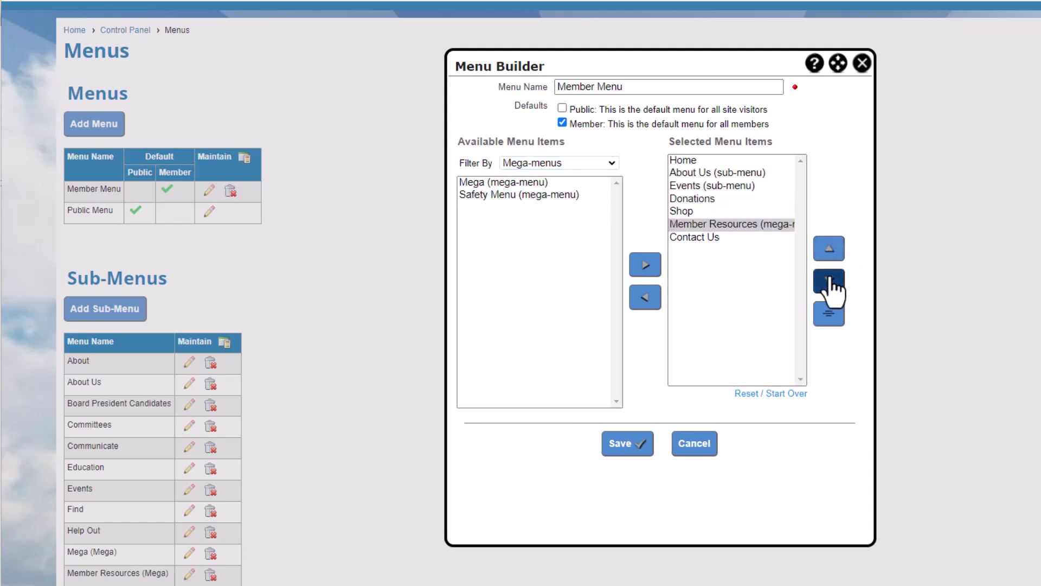
left_click(829, 280)
left_click(627, 444)
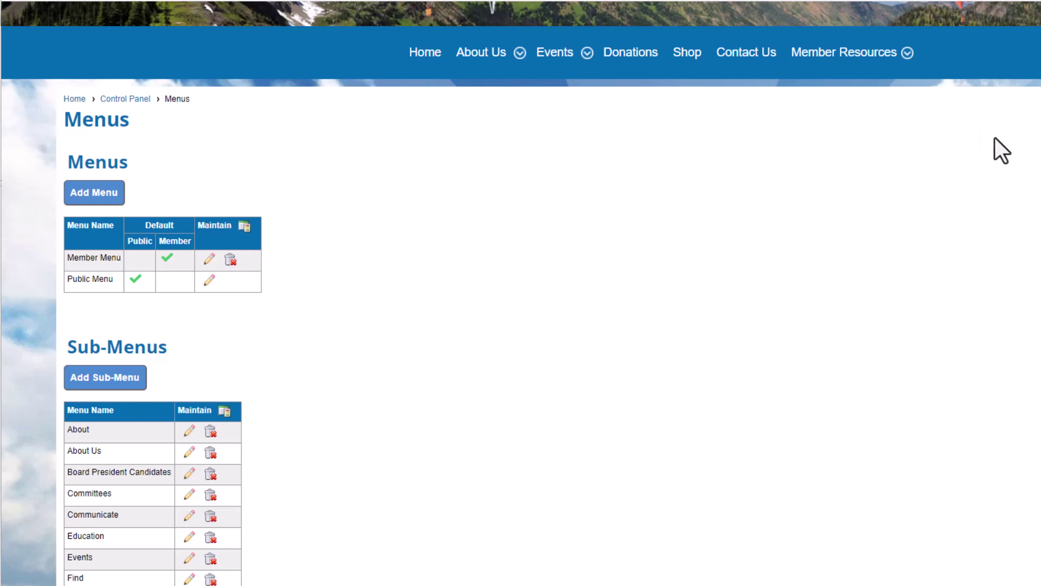
Log out of the member account to see the public menu, dismissing the logged-out message.
mouse_move(909, 55)
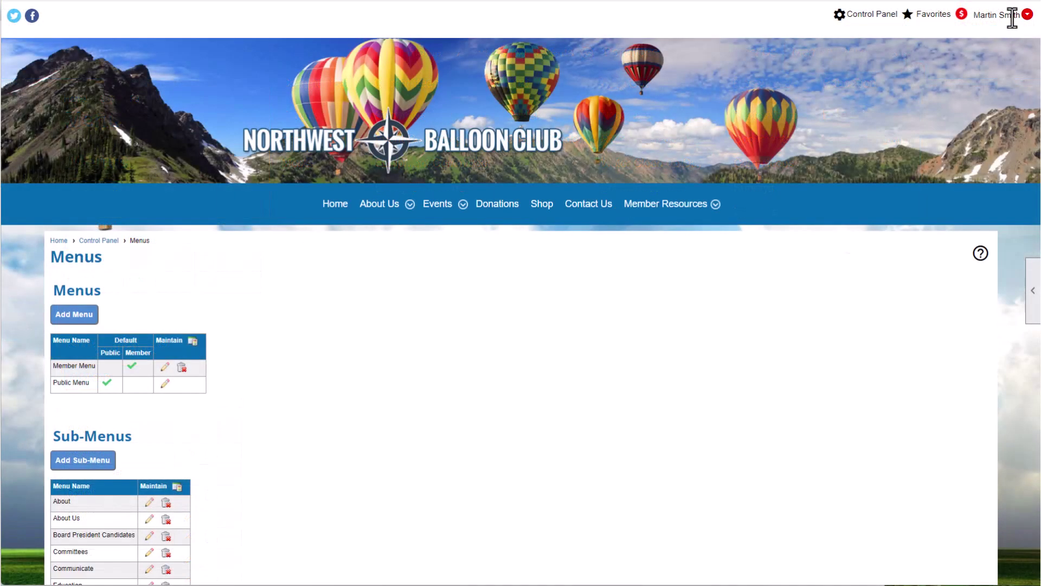
left_click(1010, 16)
left_click(946, 238)
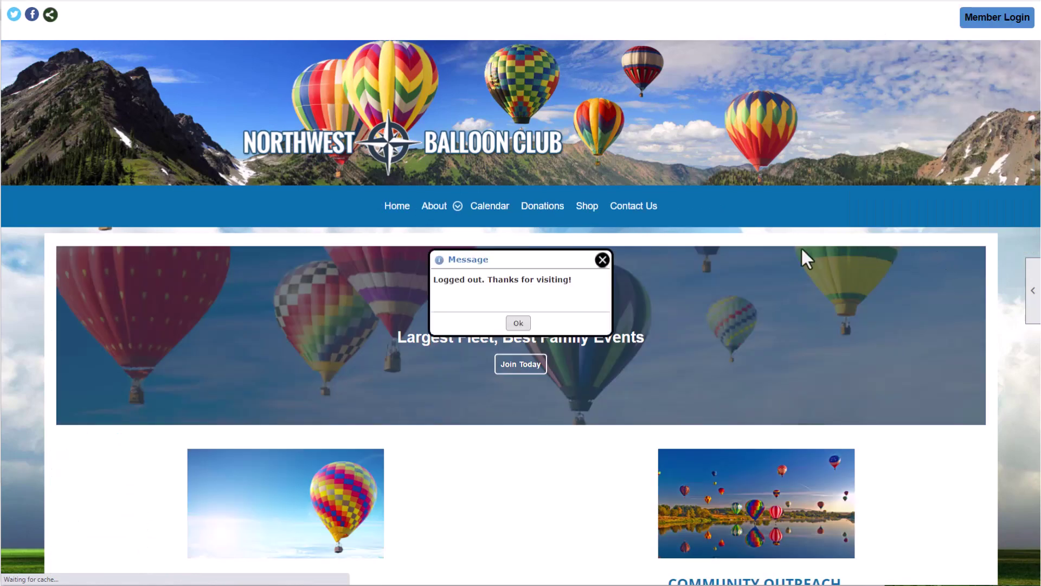
left_click(602, 260)
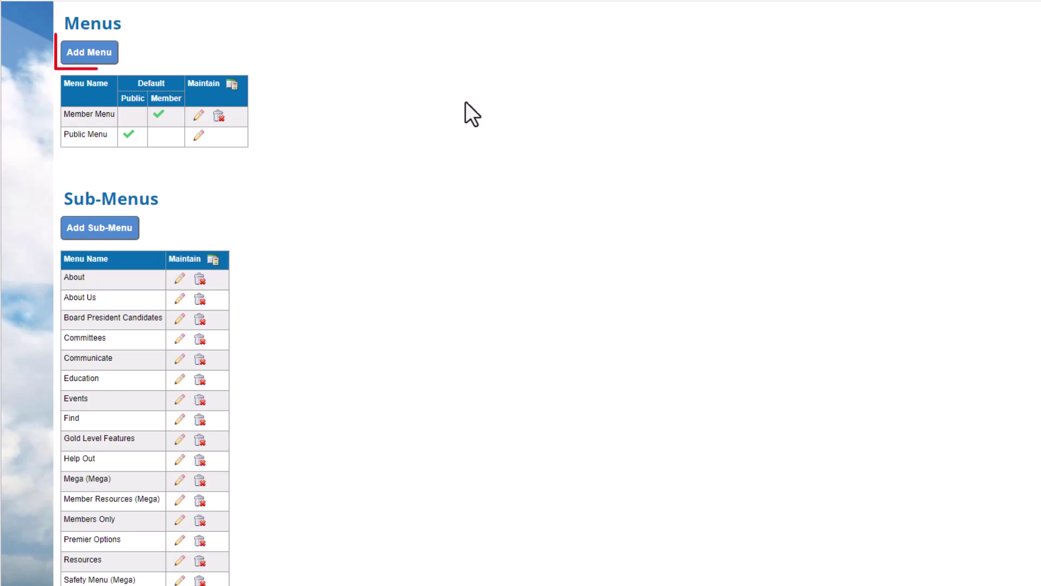
Create a menu named 'Gold Member Menu', add the Gold Level Features sub-menu, and save it.
left_click(116, 60)
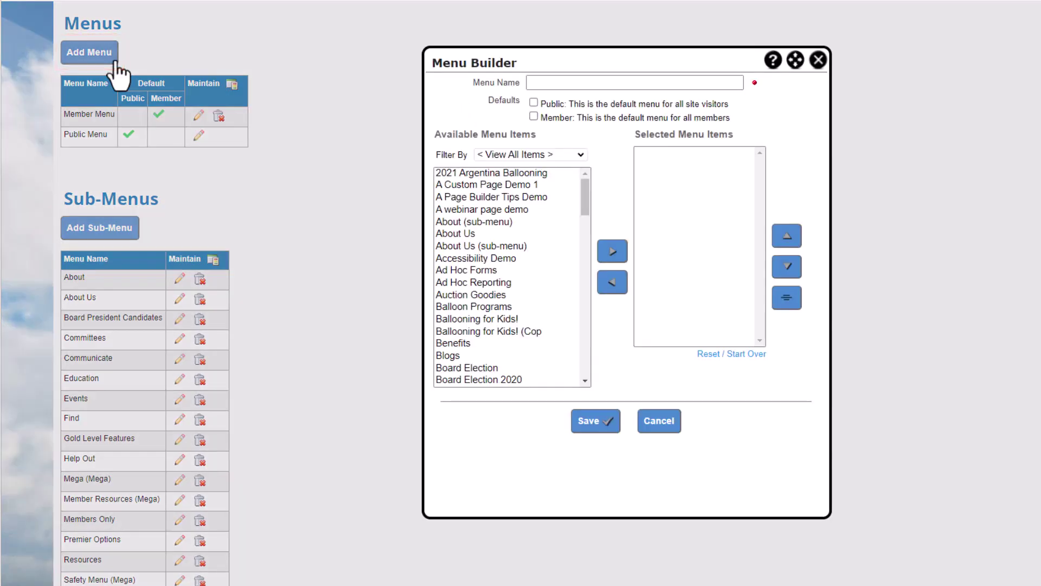
type("Gold Member Menu")
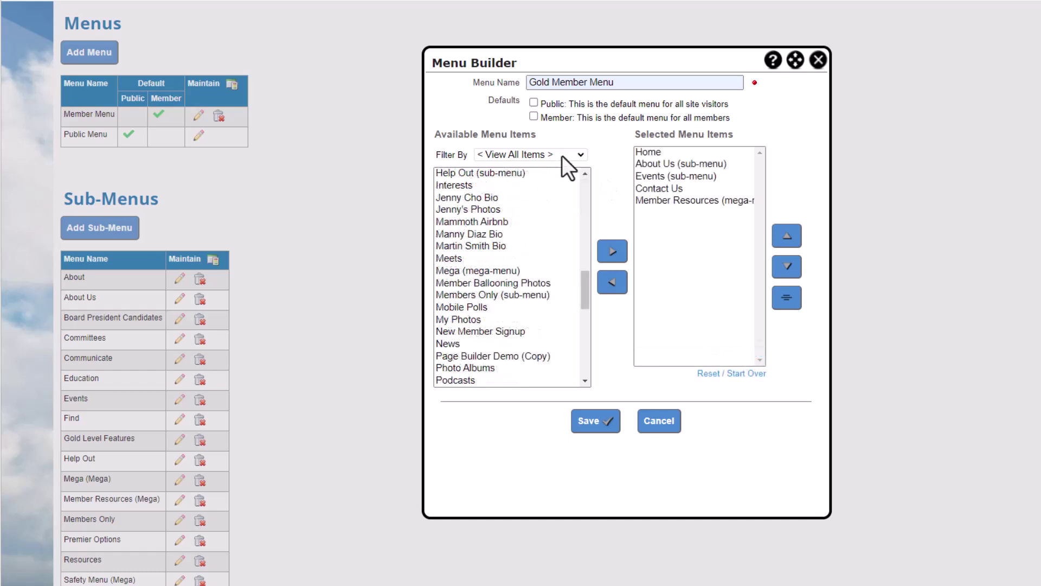
left_click(562, 155)
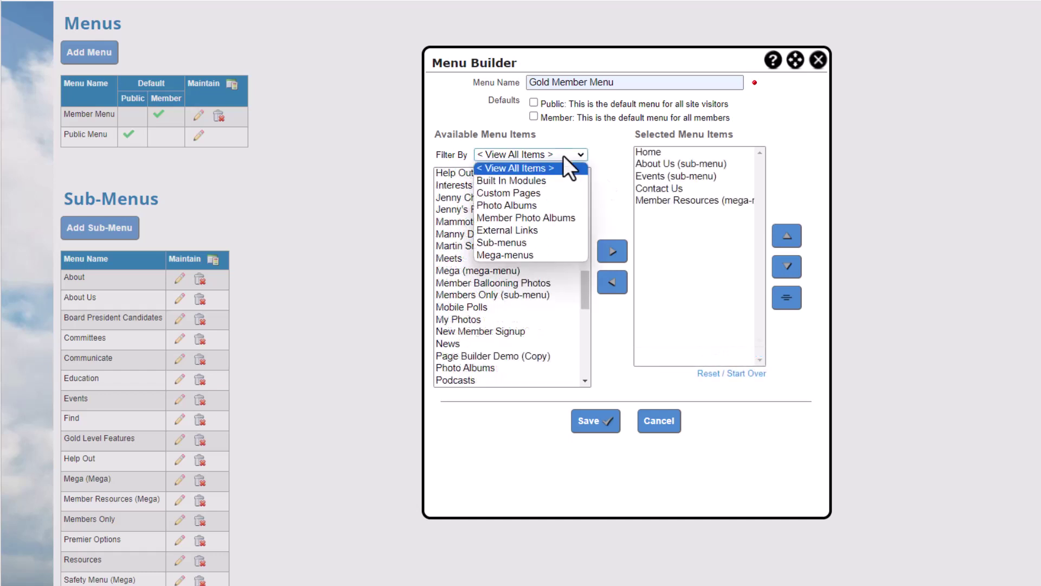
left_click(555, 244)
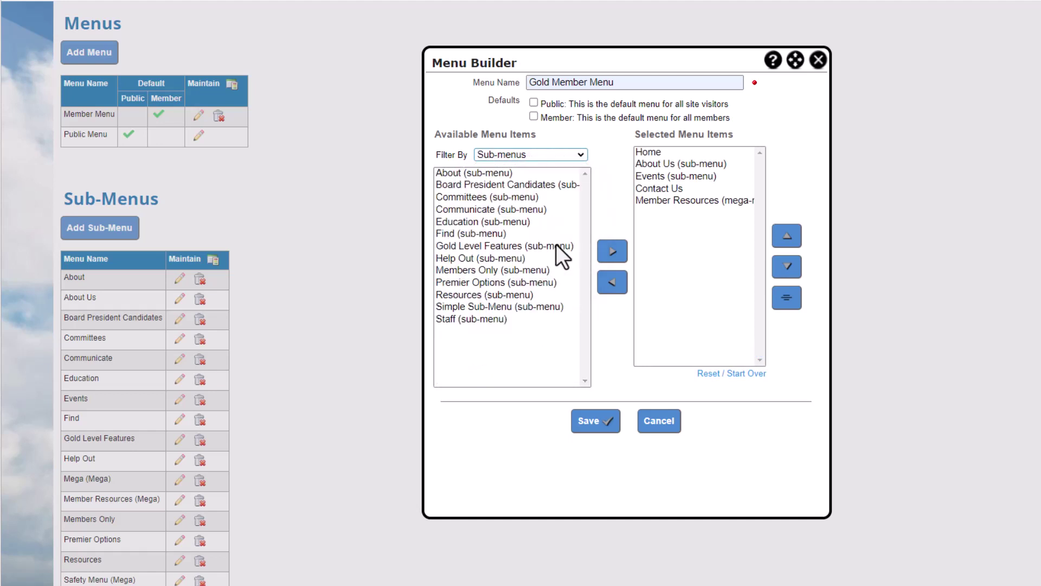
left_click(555, 245)
left_click(612, 251)
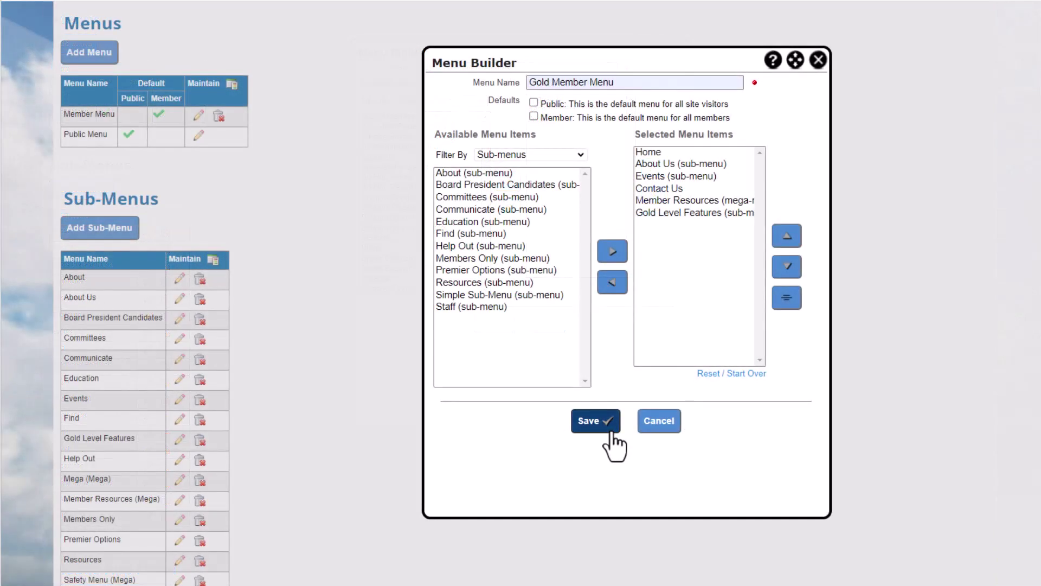
left_click(611, 429)
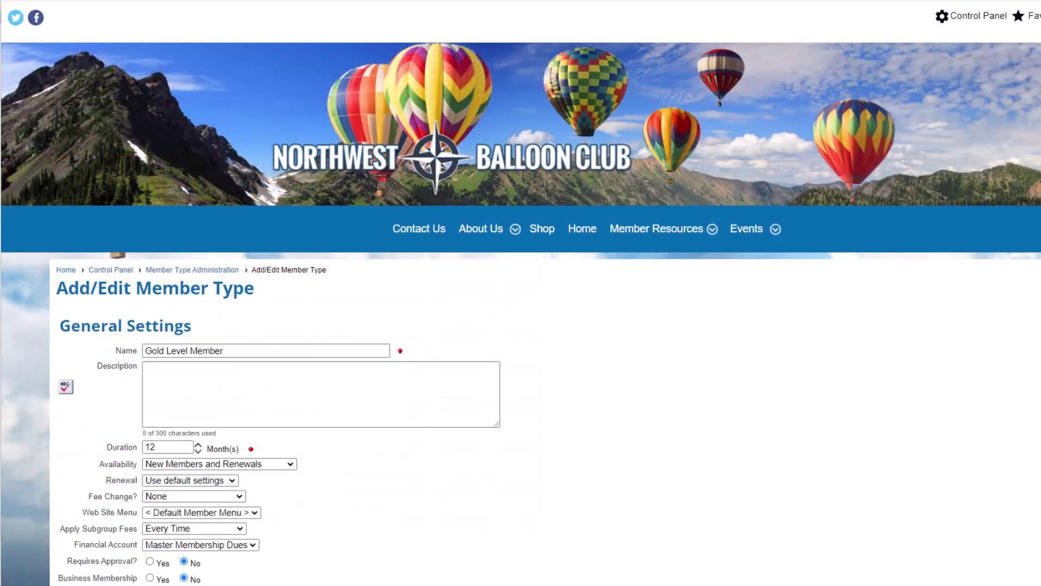
Set the Gold Level Member type's Web Site Menu to Gold Member Menu and save.
scroll(521, 293, "down", 3)
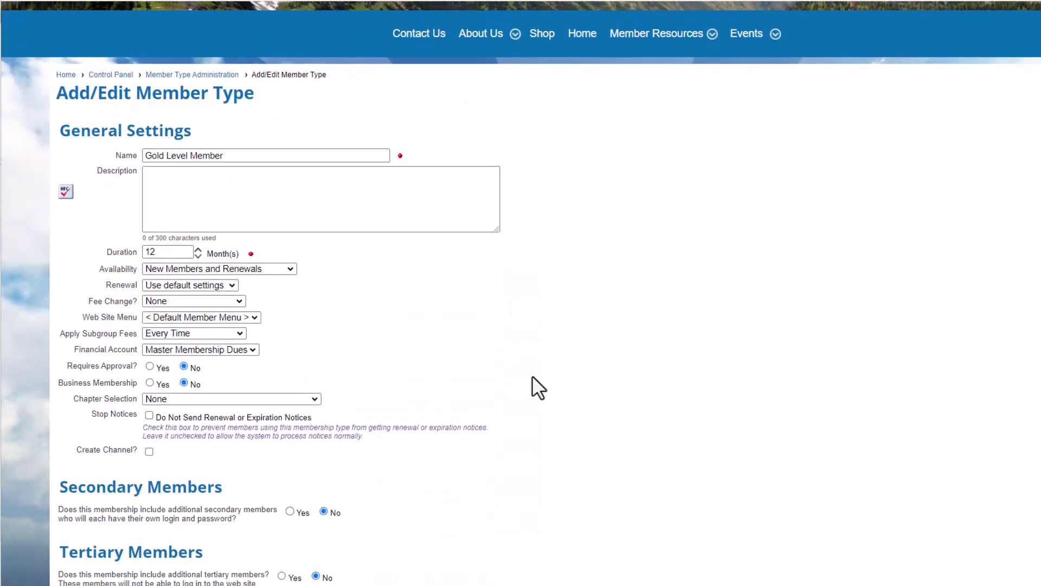
left_click(255, 317)
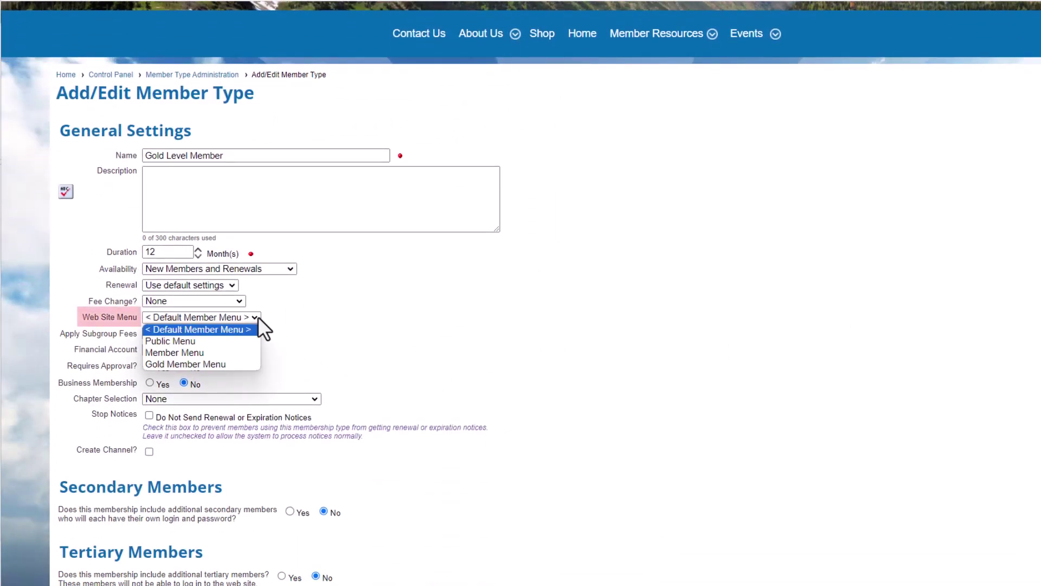
left_click(248, 364)
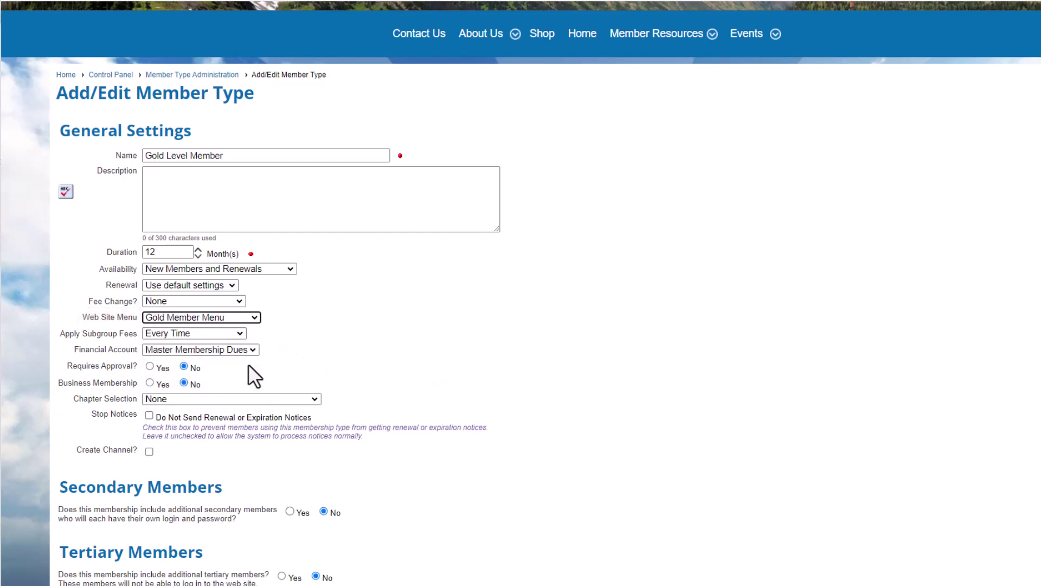
scroll(248, 363, "down", 3)
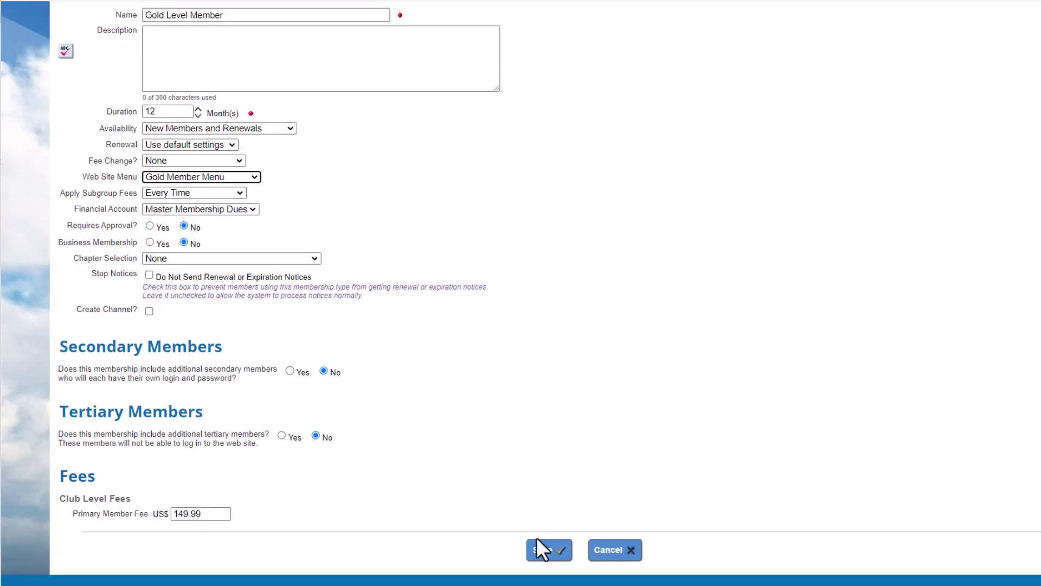
left_click(538, 544)
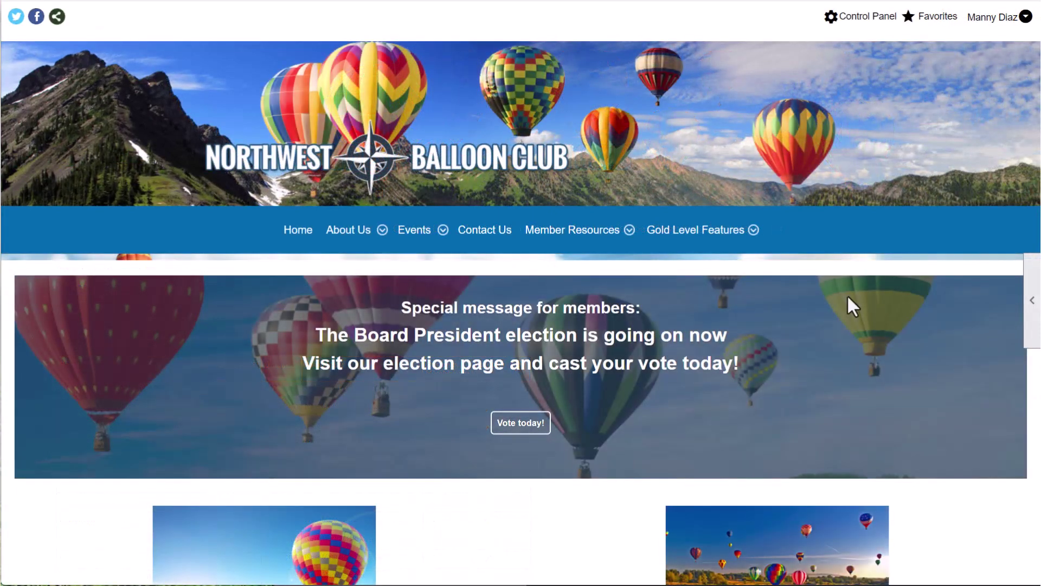
Open the club's Forums page through the home page's Join the Fun! button.
mouse_move(749, 237)
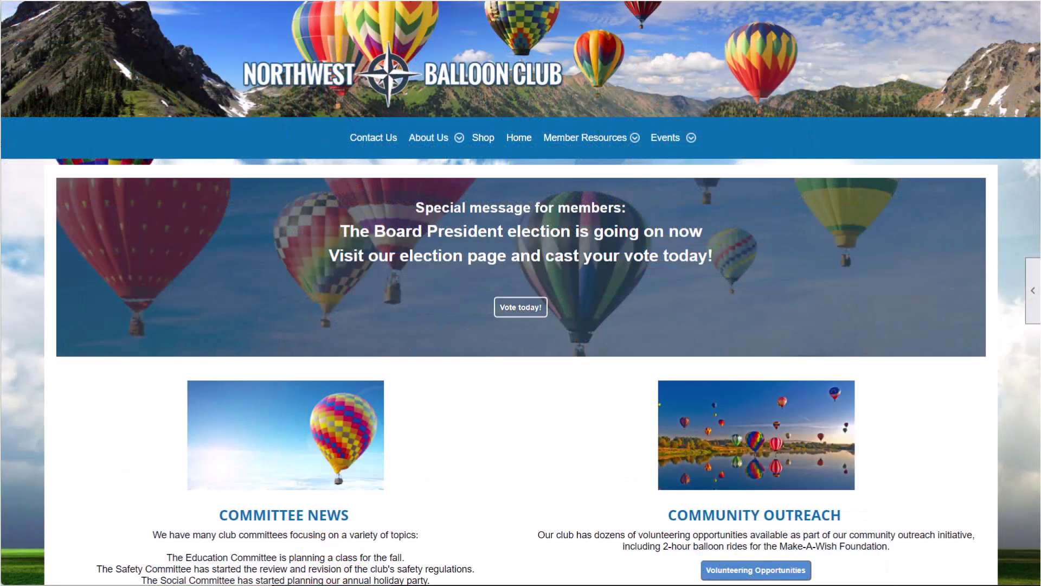
scroll(520, 293, "down", 2)
scroll(1031, 221, "down", 8)
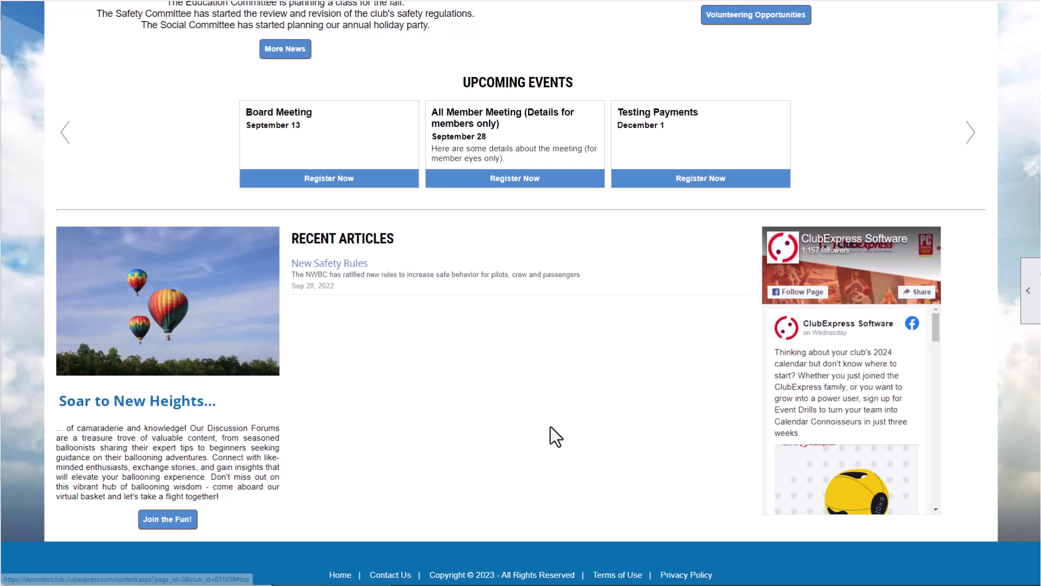
left_click(168, 519)
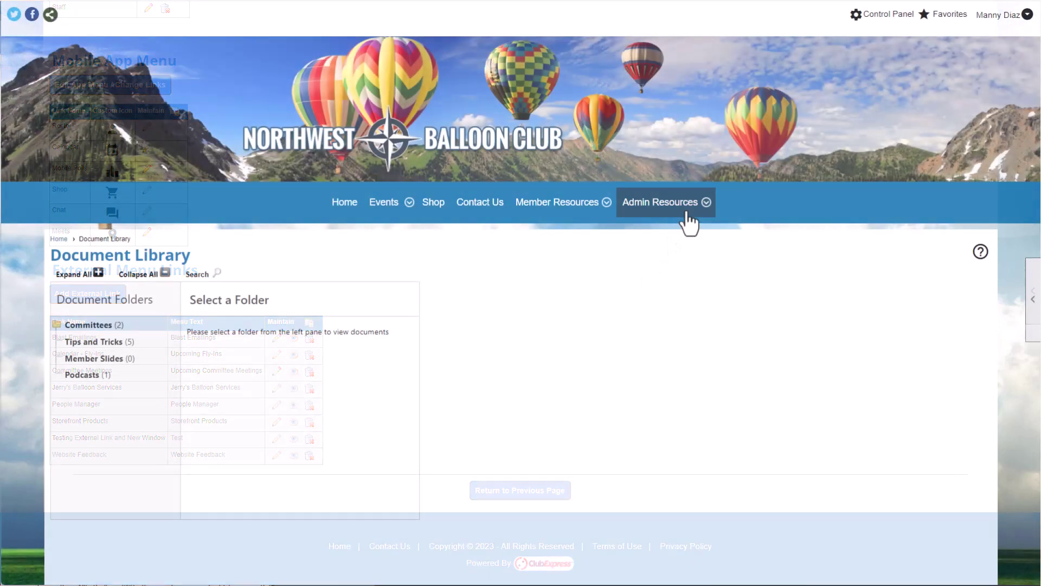
Review the External Menu Links list before heading back to the club home page.
mouse_move(692, 210)
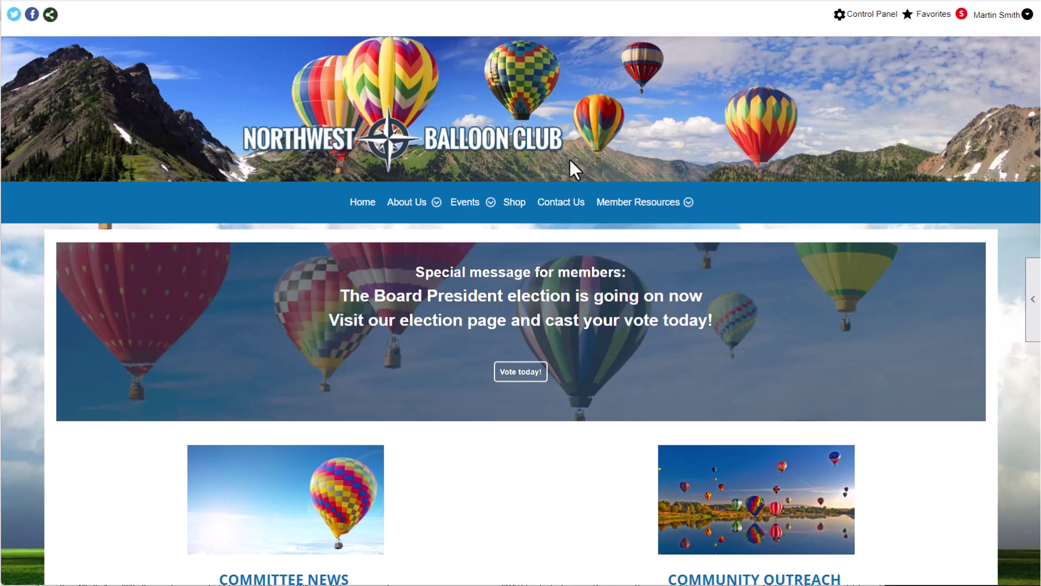
Go to Events > Summer Fly-Ins and open the 2023 Summer Fly-In page.
left_click(490, 202)
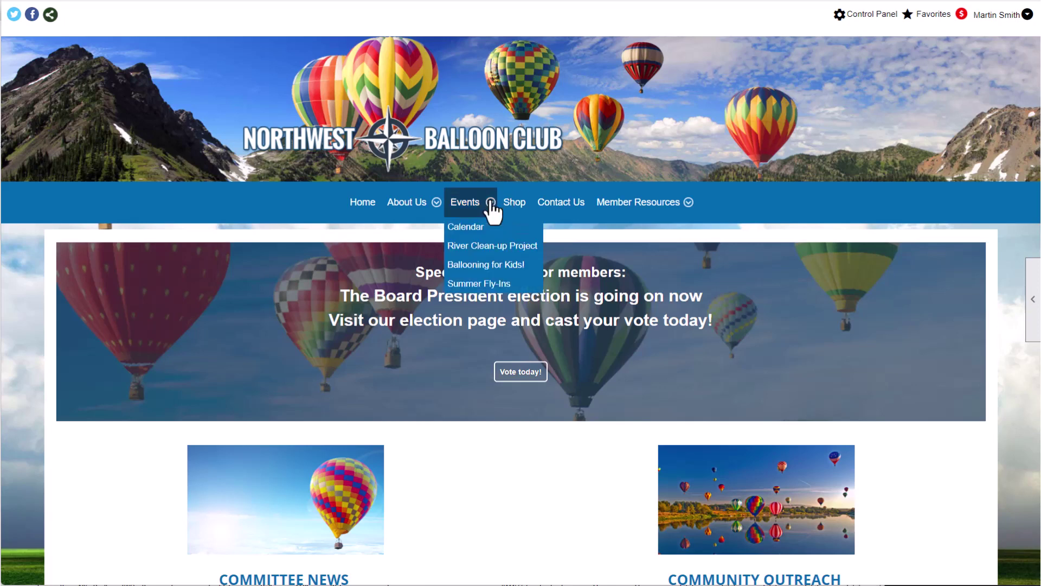
left_click(513, 287)
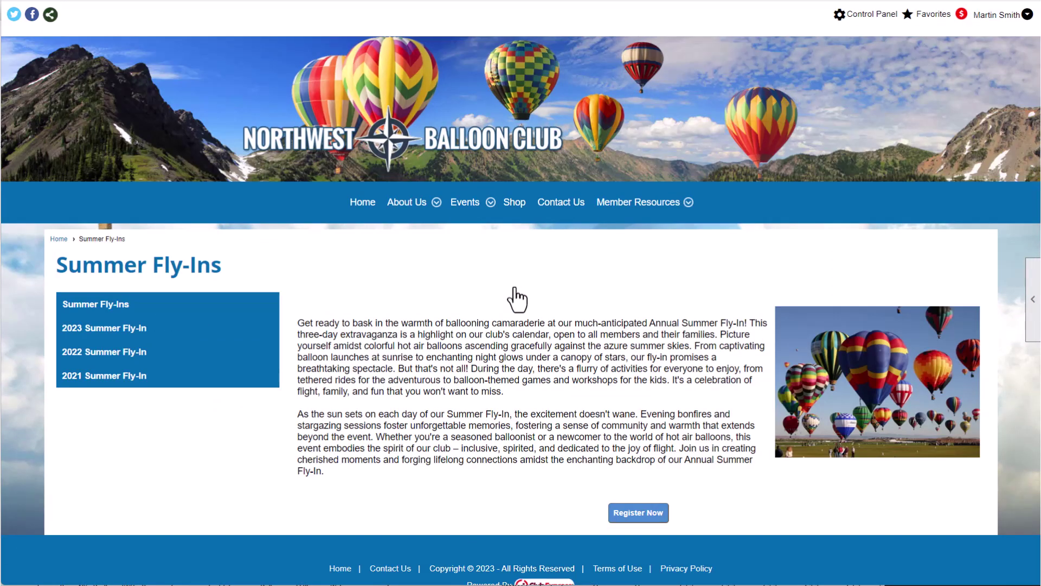
left_click(224, 329)
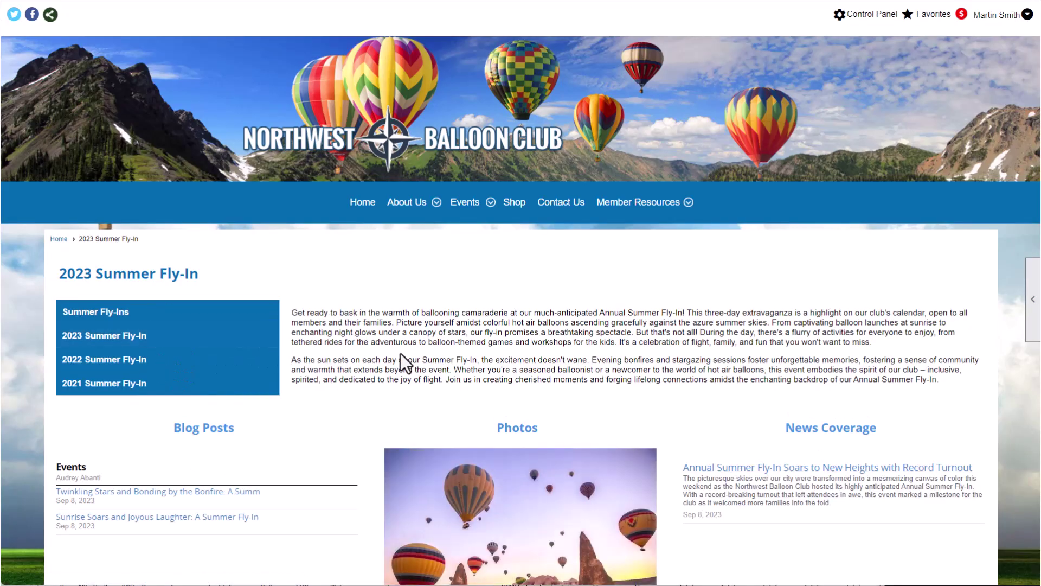
scroll(424, 355, "down", 1)
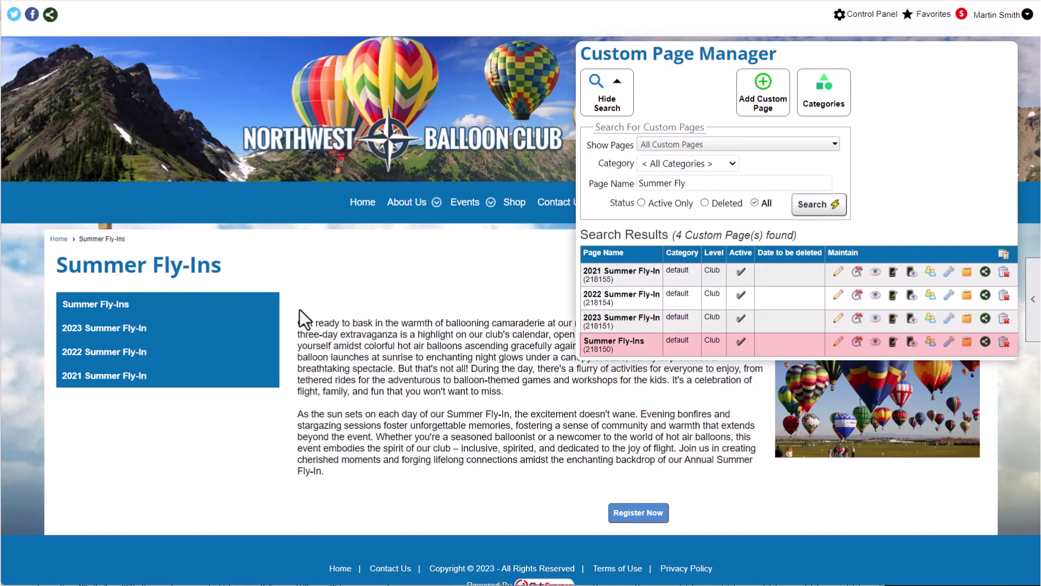
Open the 2023 Summer Fly-In page from its side link.
left_click(228, 332)
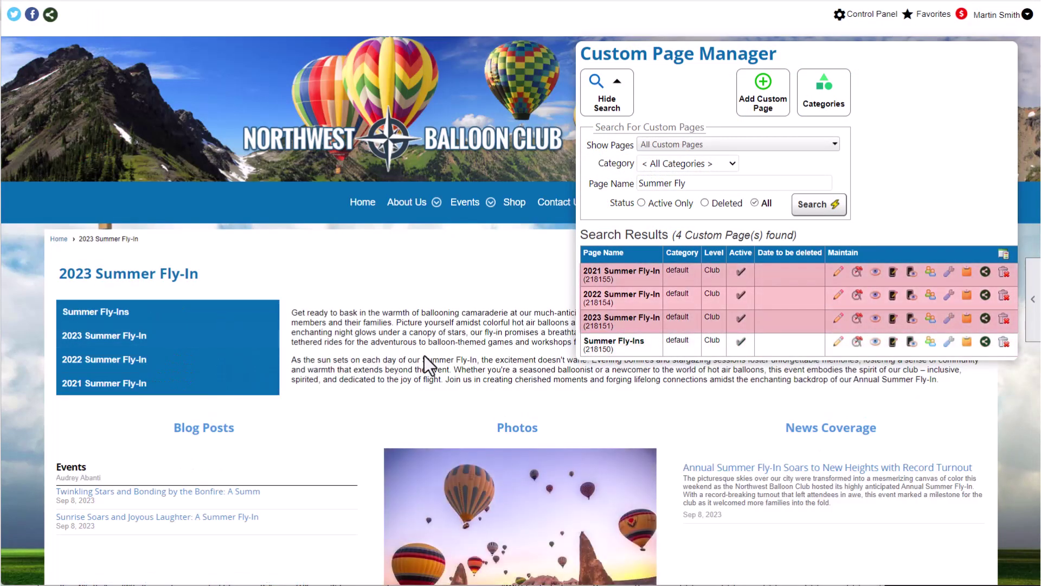
scroll(424, 356, "down", 1)
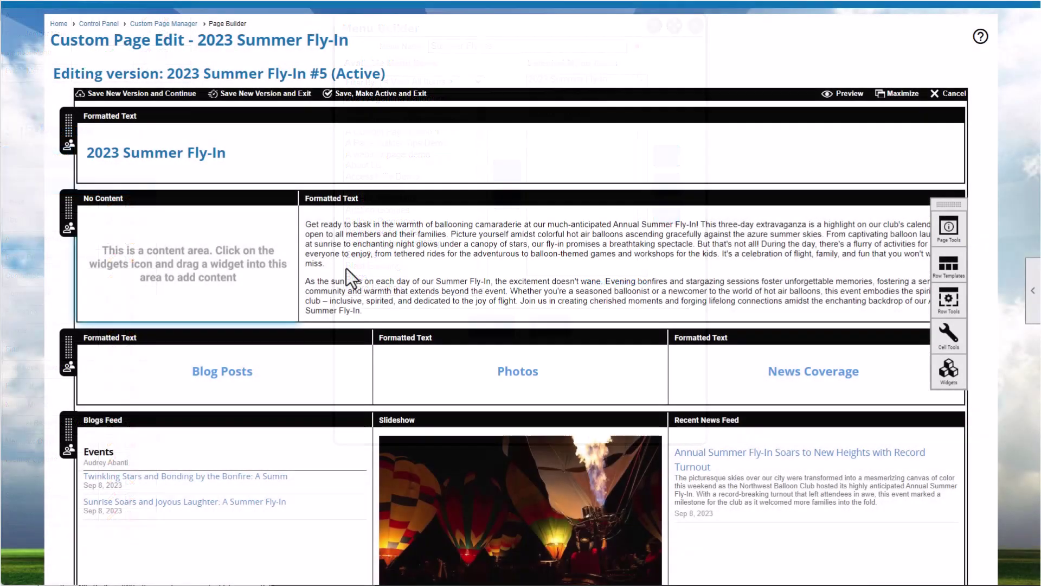
Drop a Submenu widget into the empty No Content cell and set it to Summer Fly-Ins.
left_click(245, 259)
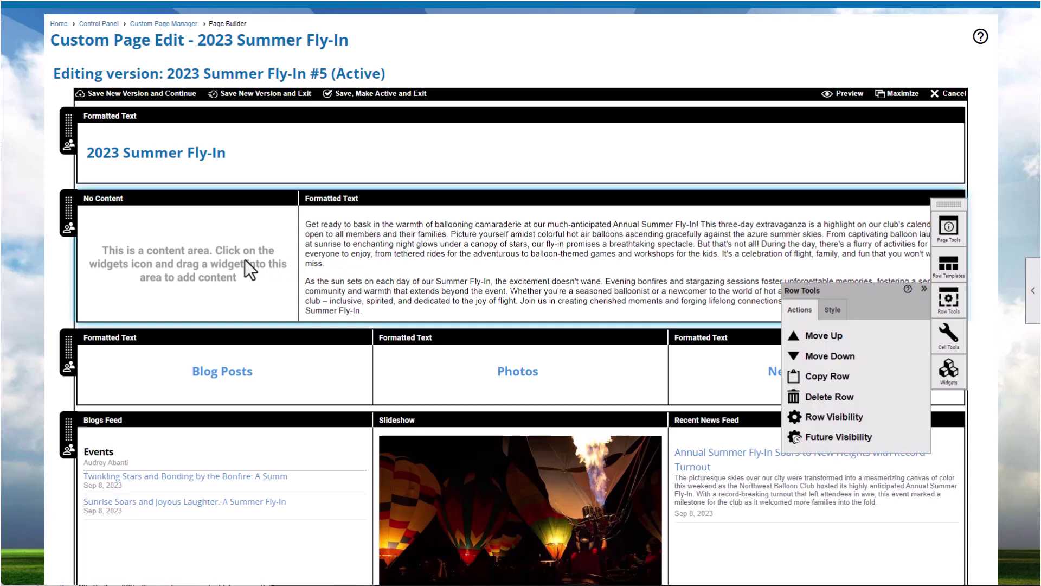
left_click(245, 259)
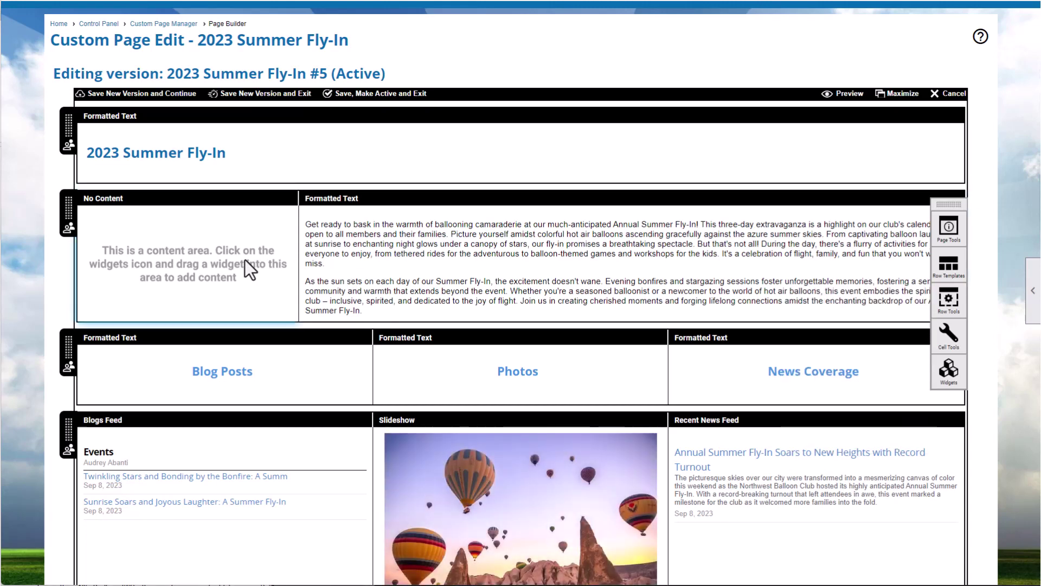
left_click(948, 373)
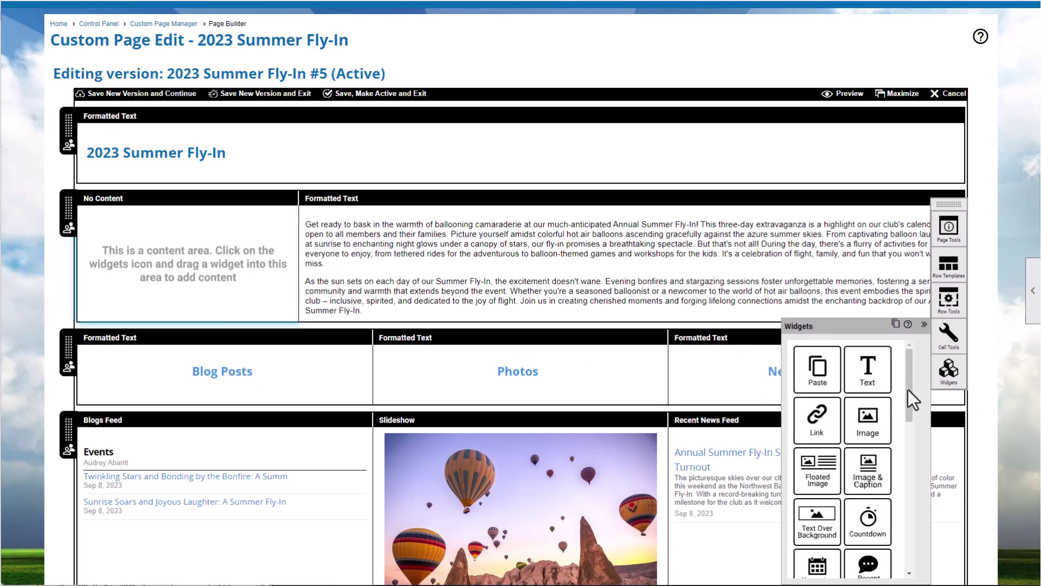
left_click_drag(909, 362, 907, 516)
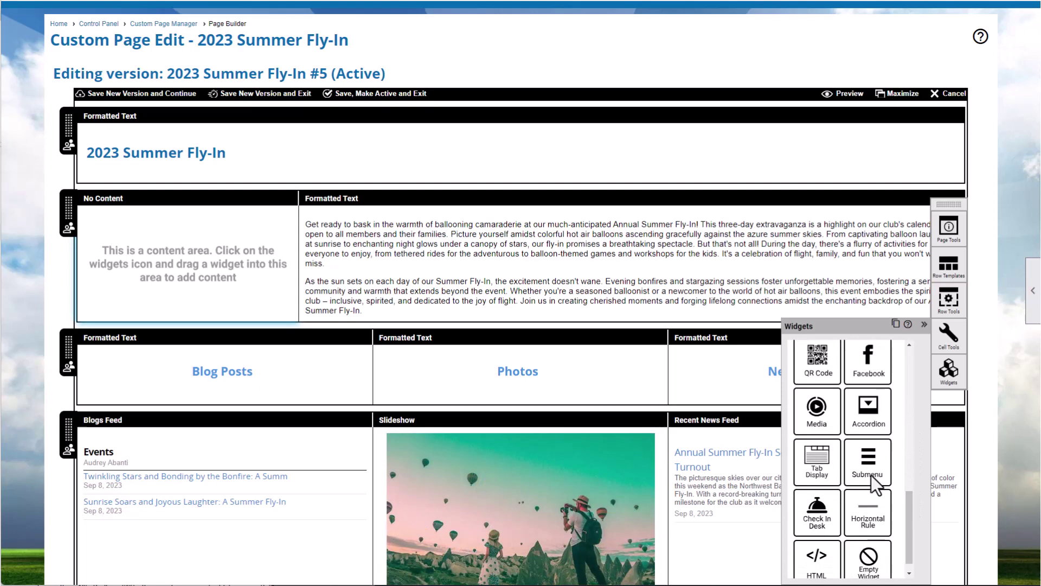
left_click_drag(868, 461, 223, 252)
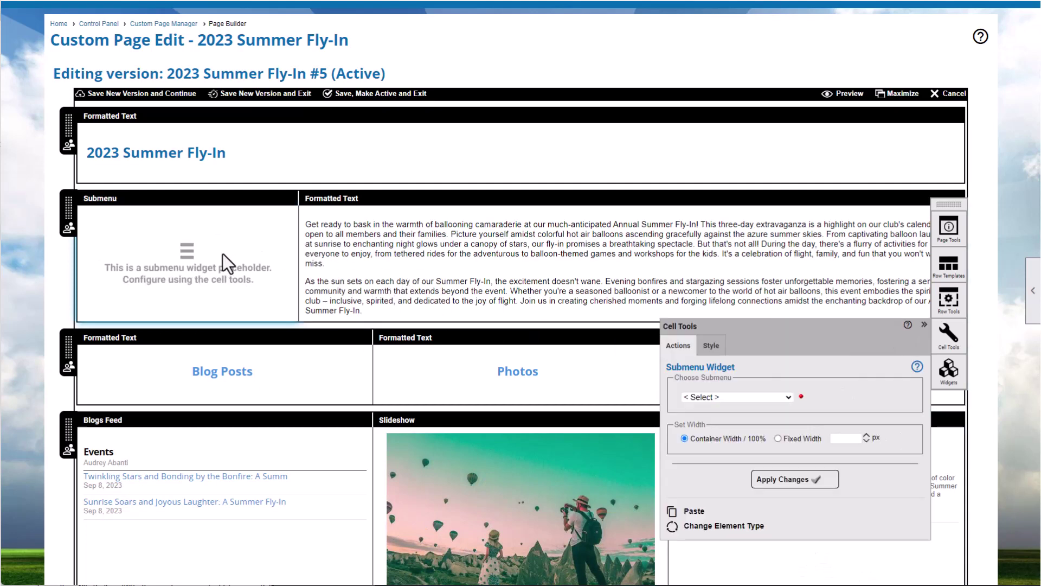
left_click(775, 401)
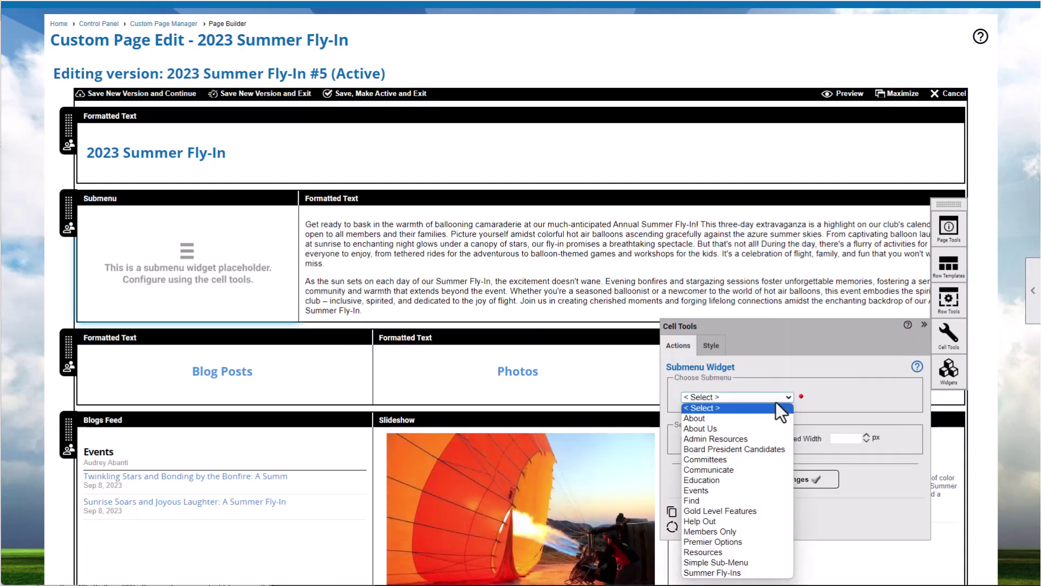
left_click(737, 572)
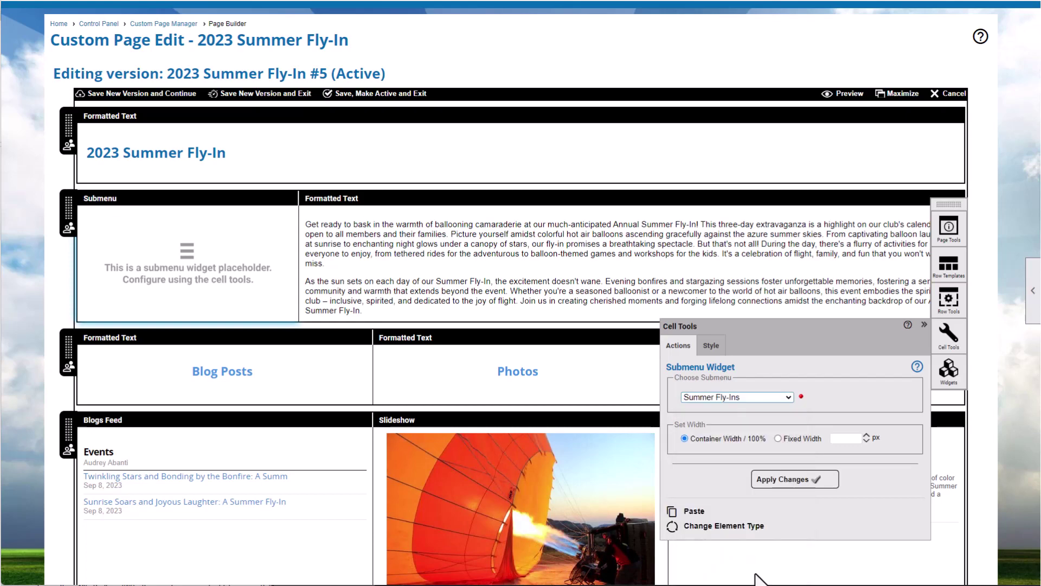
left_click(785, 481)
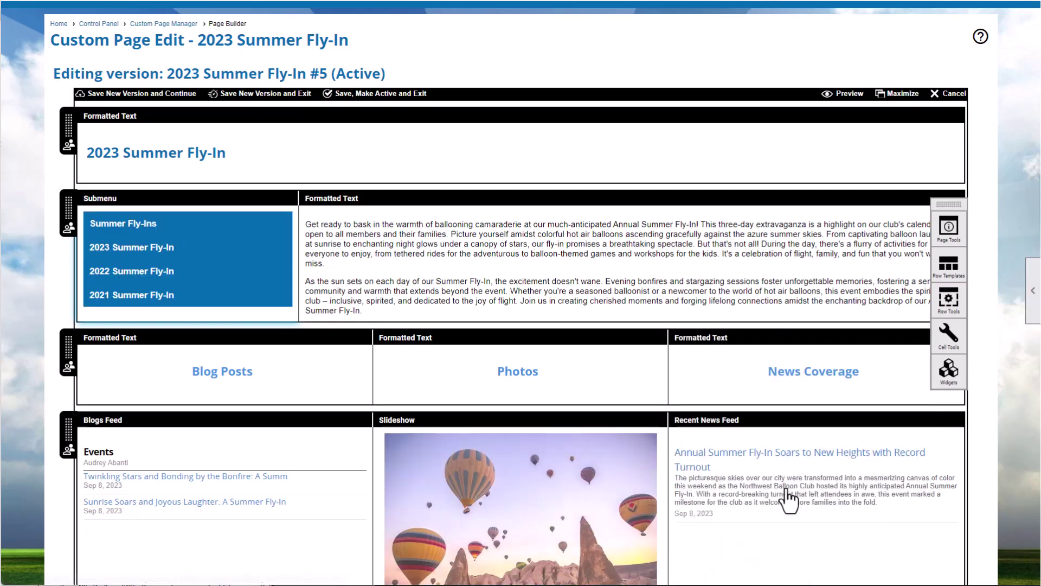